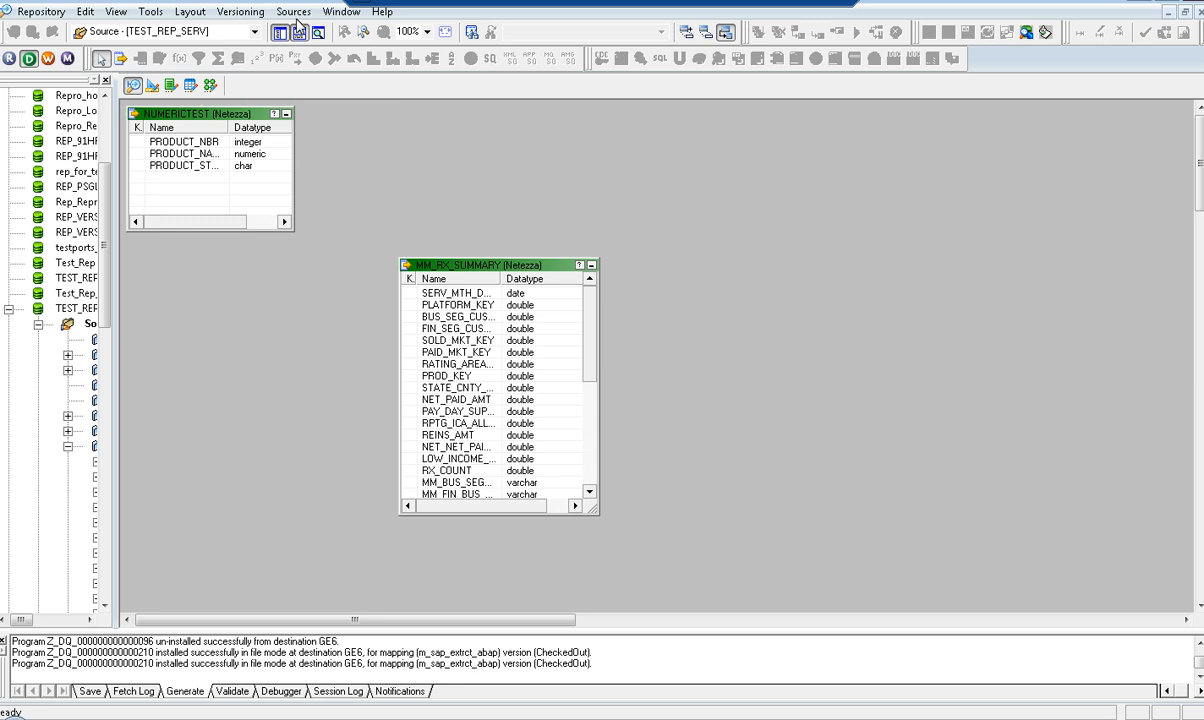
Step: Open the SAP metadata import for sources, browse the available connect strings, and close it without importing
left_click(295, 12)
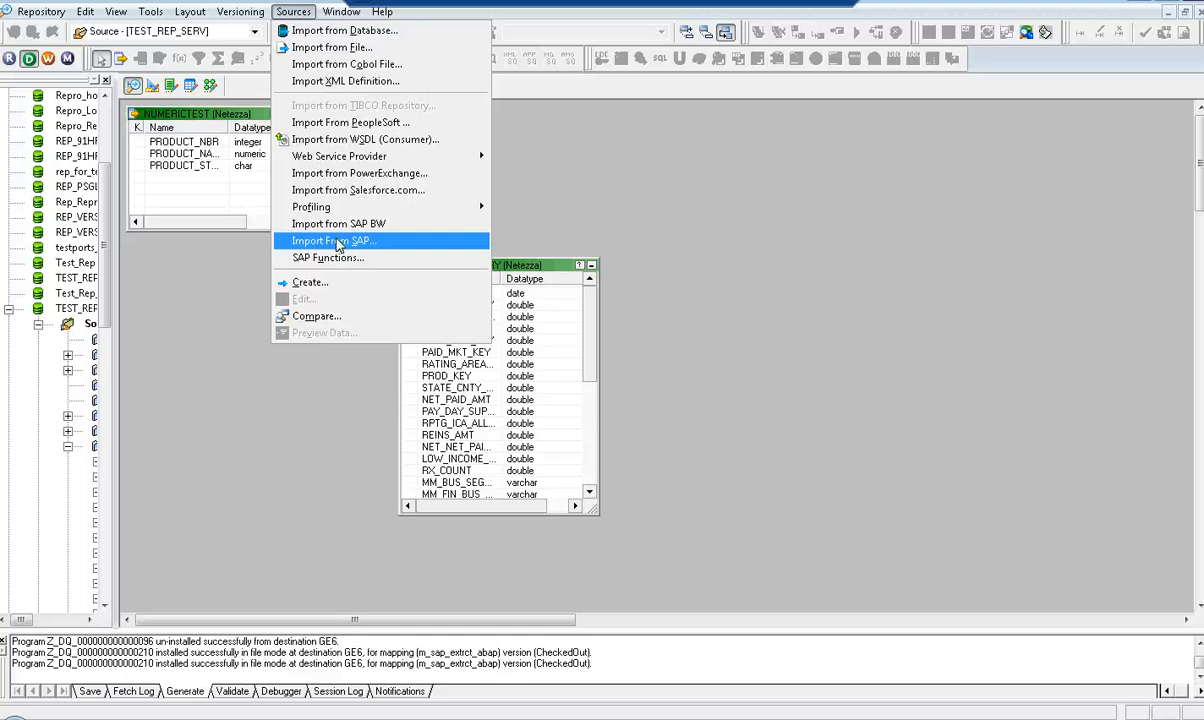
left_click(338, 242)
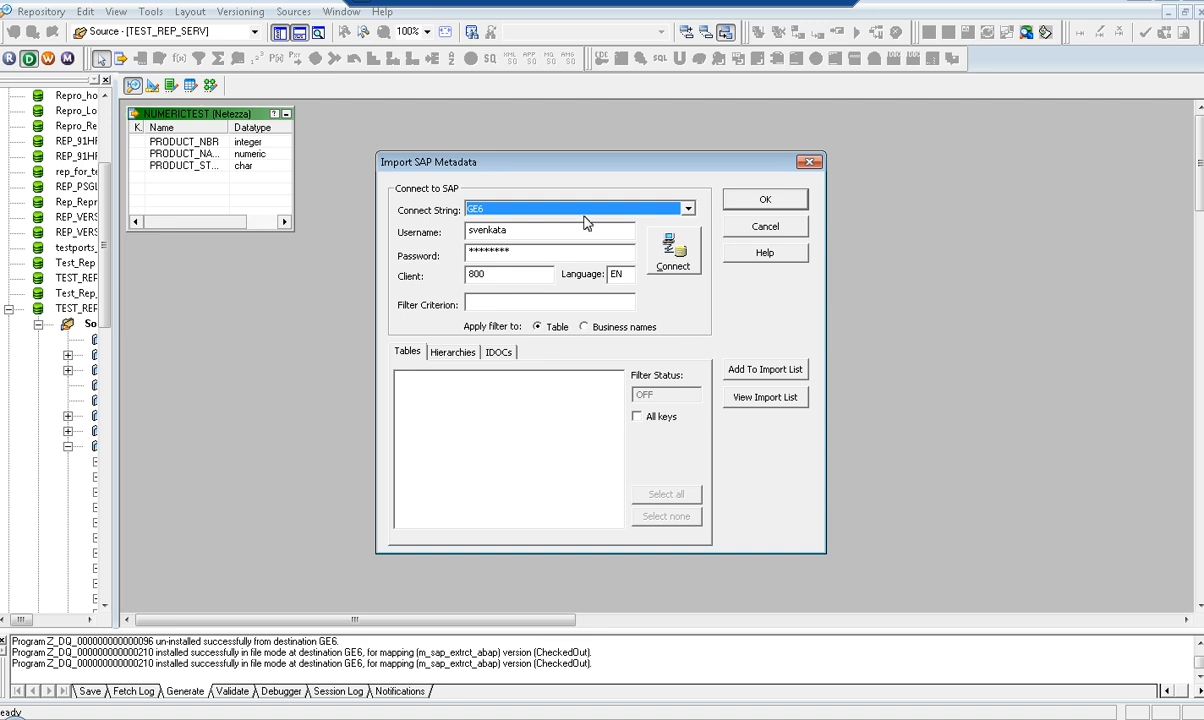
left_click(689, 211)
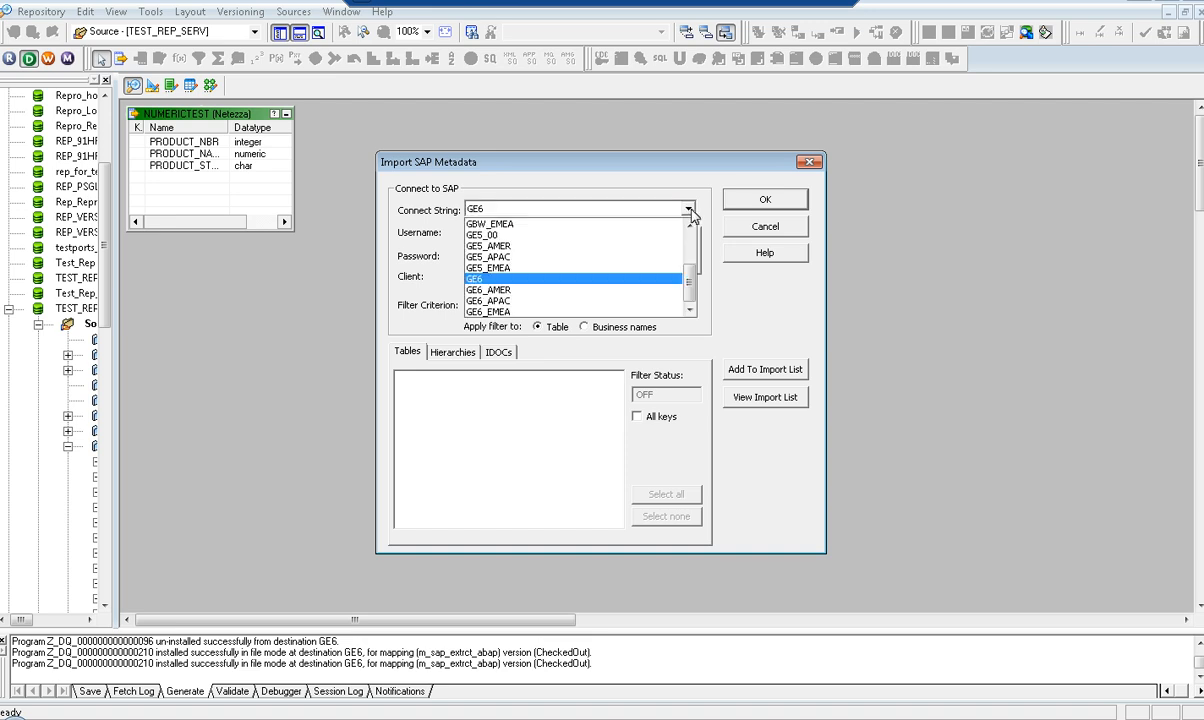
left_click(692, 258)
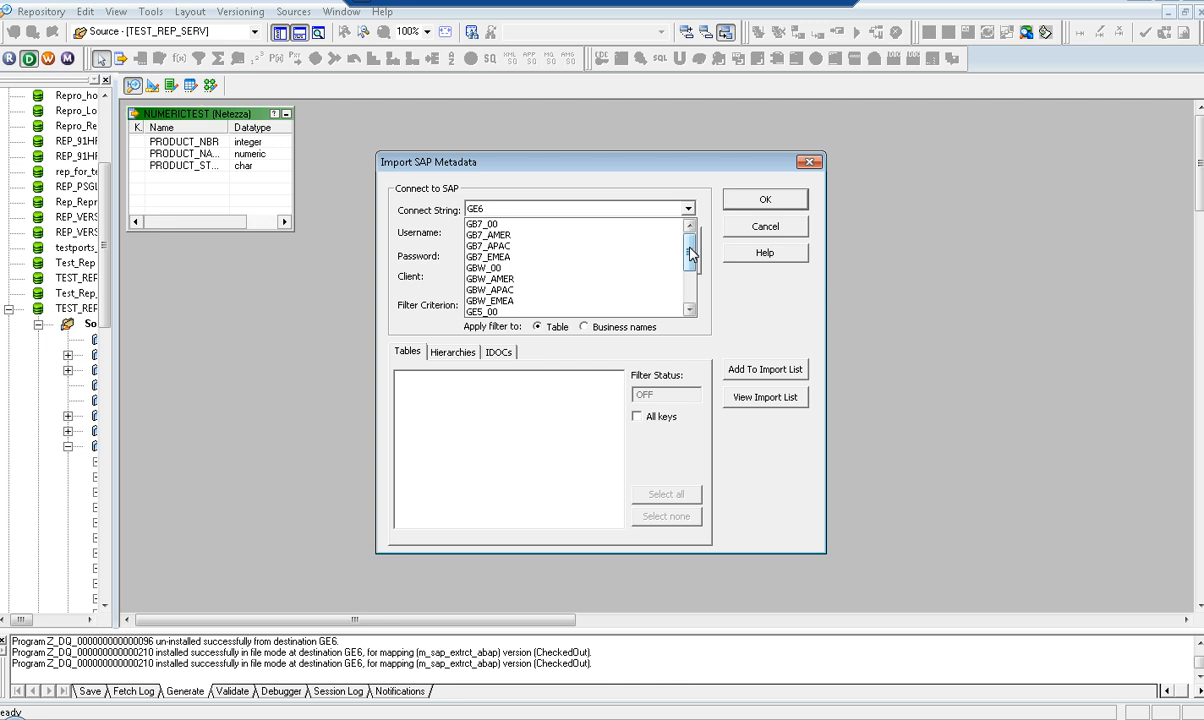
scroll(692, 258, "down", 2)
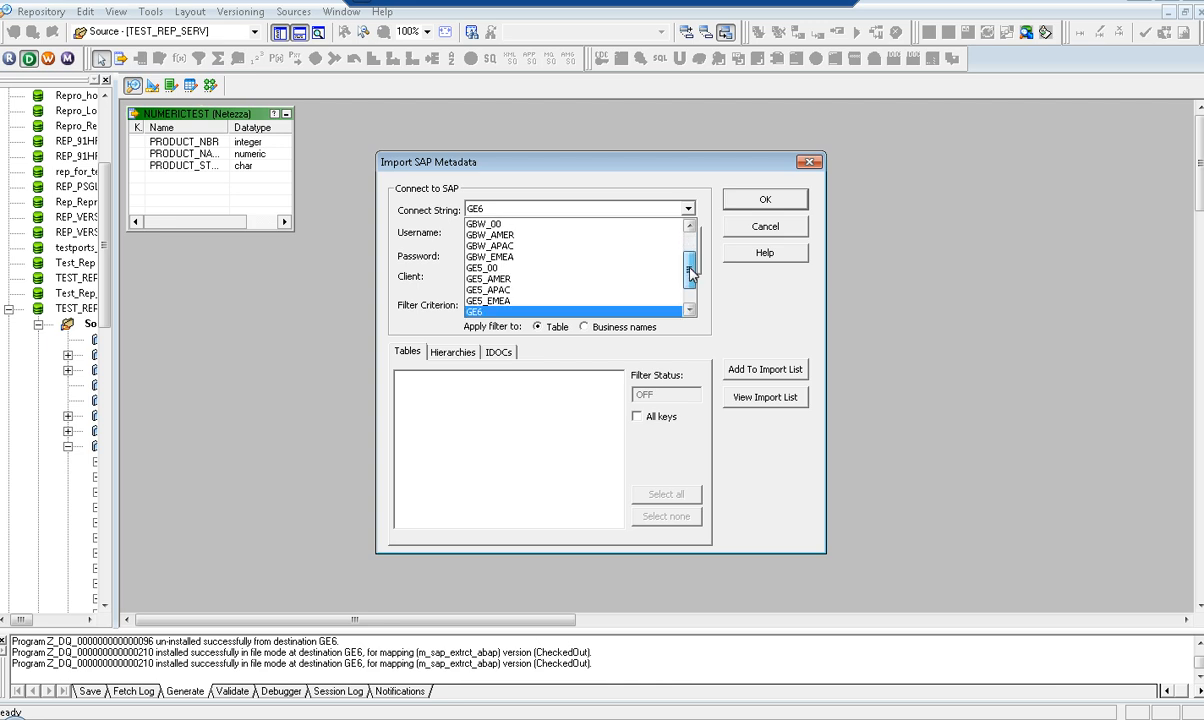
scroll(692, 255, "up", 2)
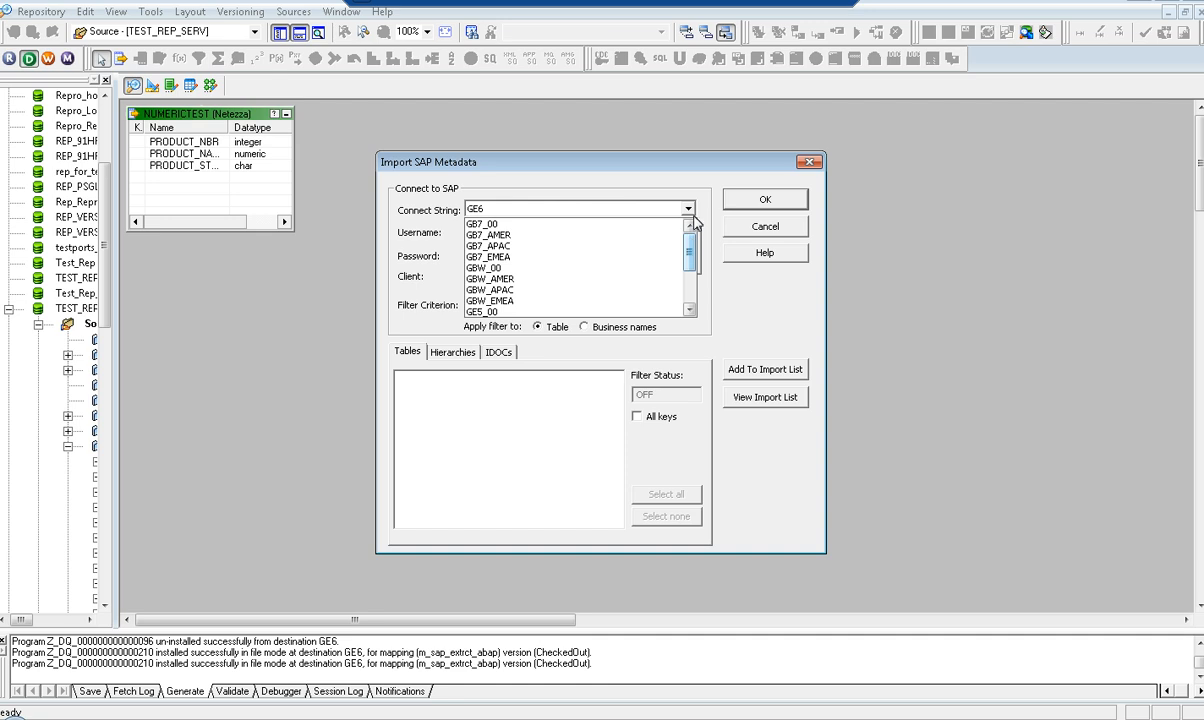
left_click(691, 212)
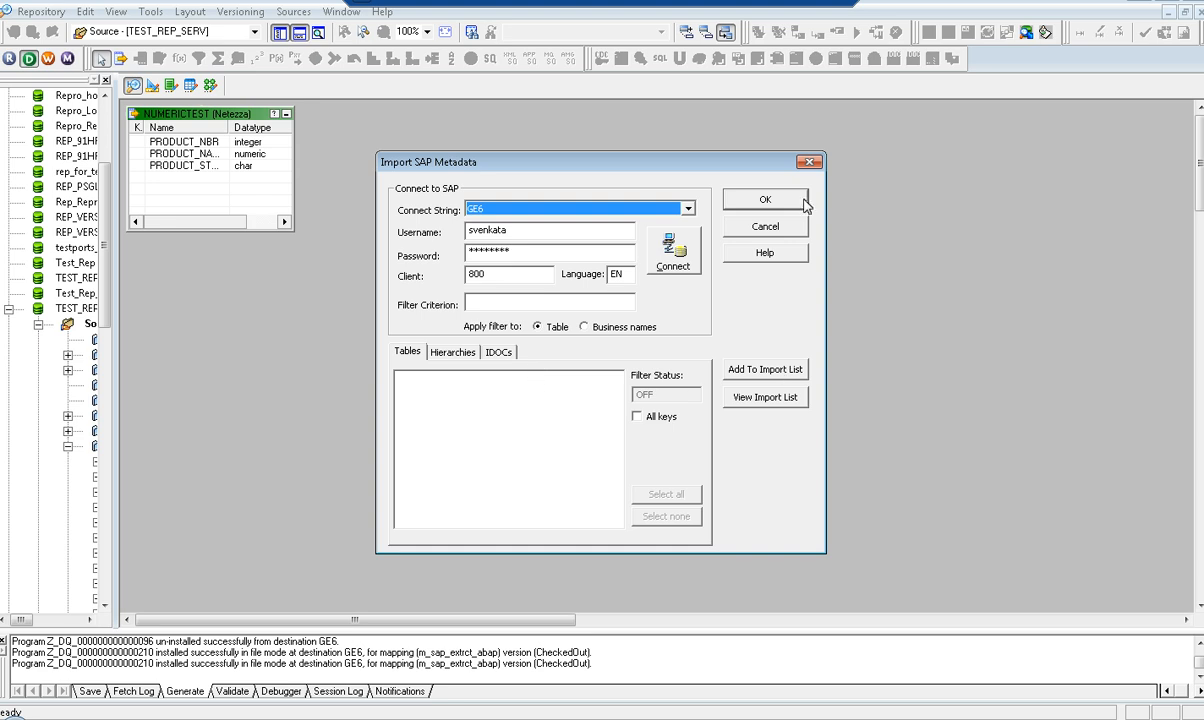
left_click(809, 165)
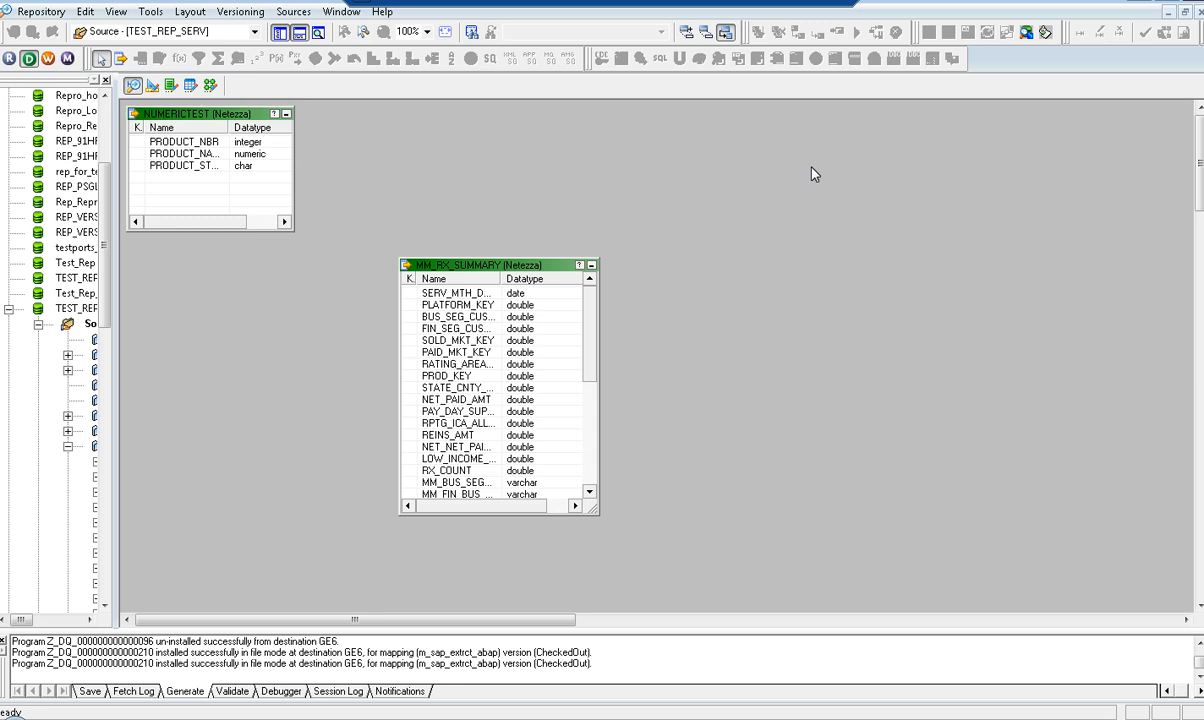
Step: In the Mapping Designer, open the ABAP program flow of the SQ_MARA source qualifier and enlarge its window
left_click(210, 86)
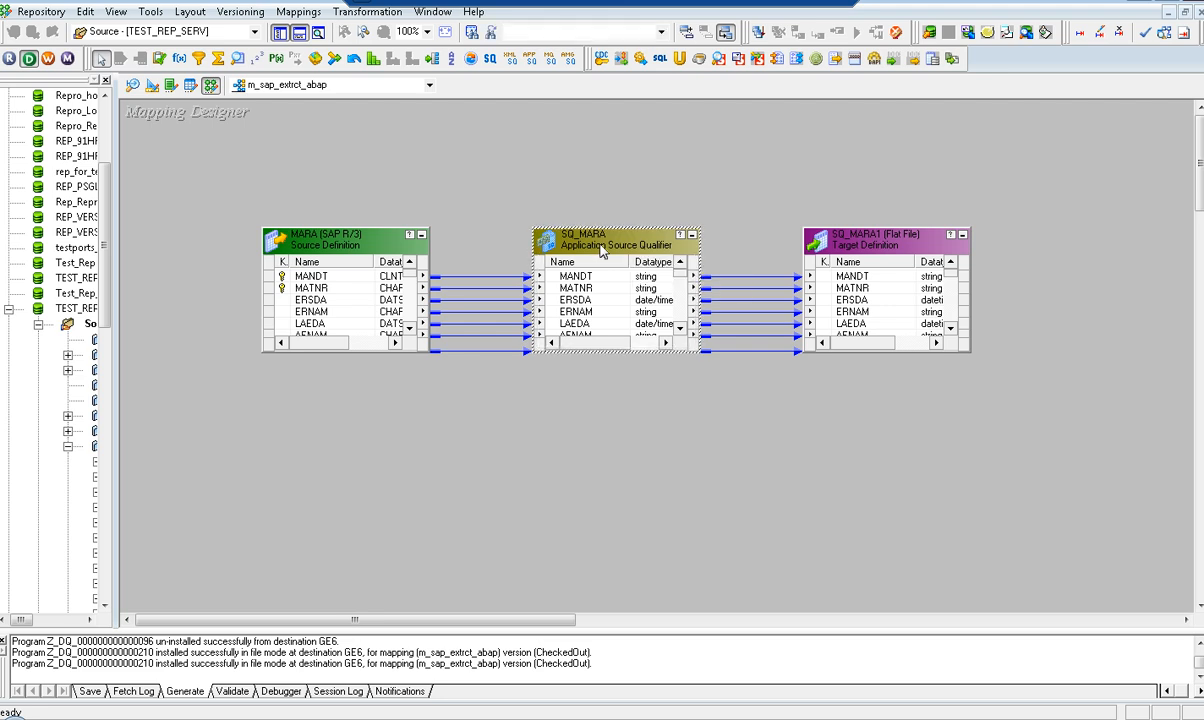
double_click(601, 251)
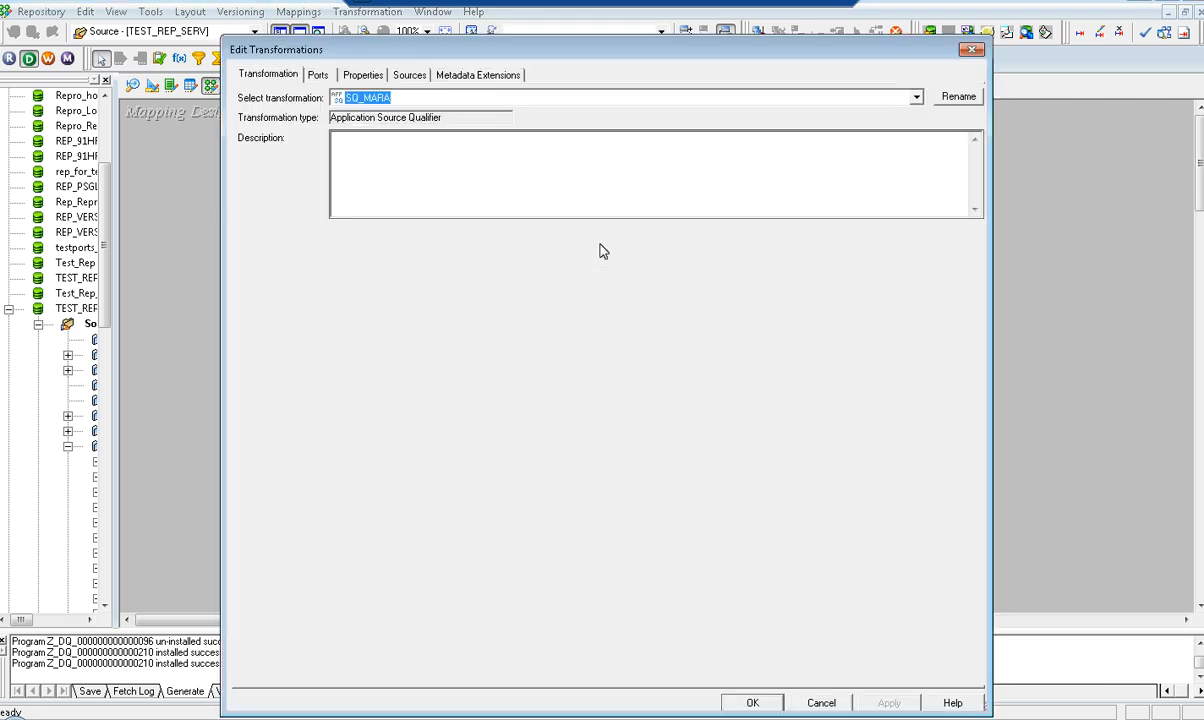
left_click(380, 80)
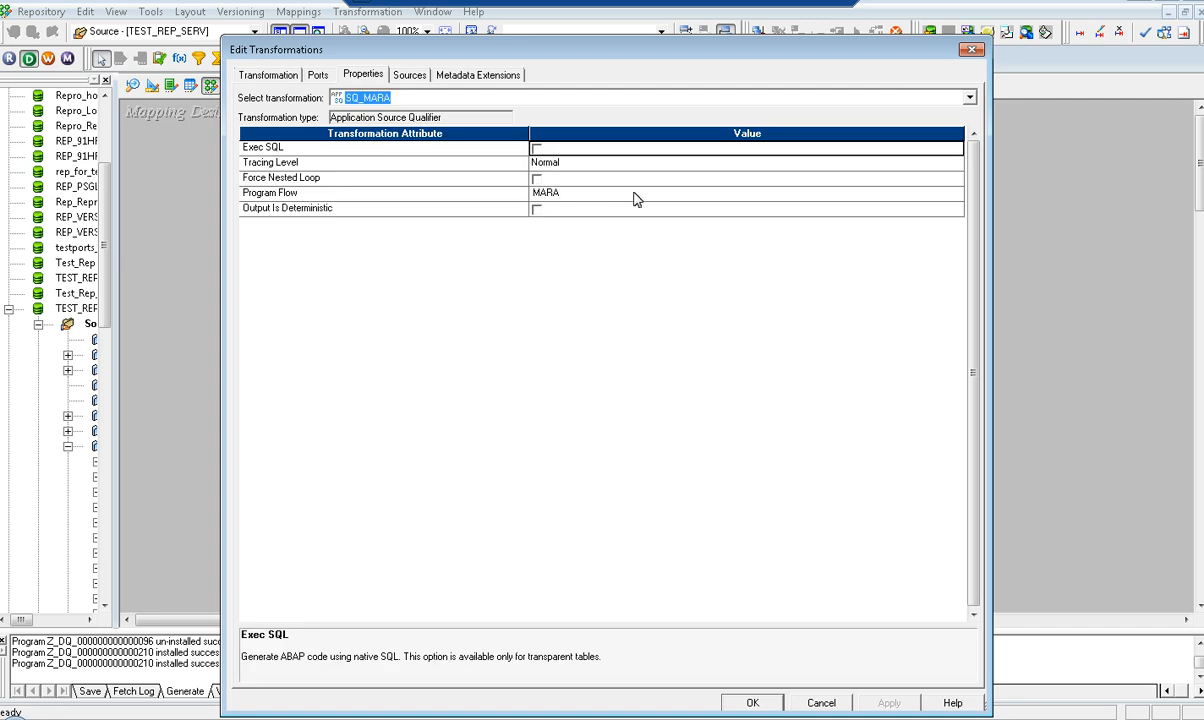
left_click(959, 194)
left_click(958, 195)
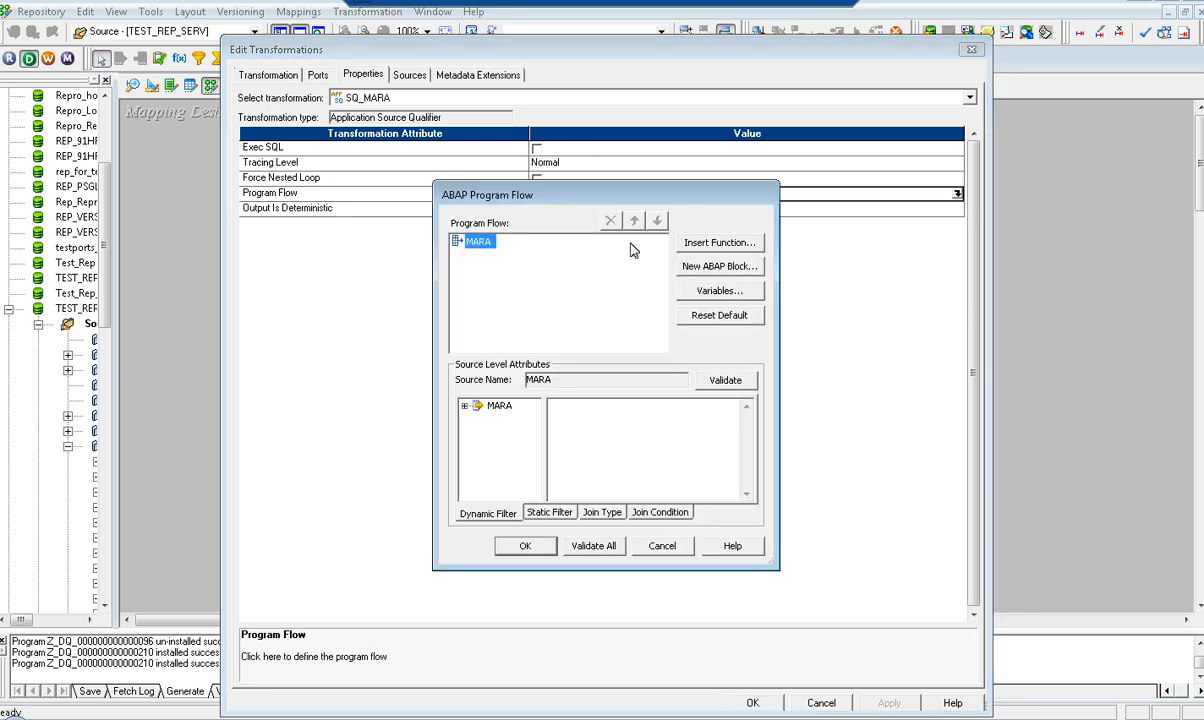
left_click_drag(431, 179, 186, 43)
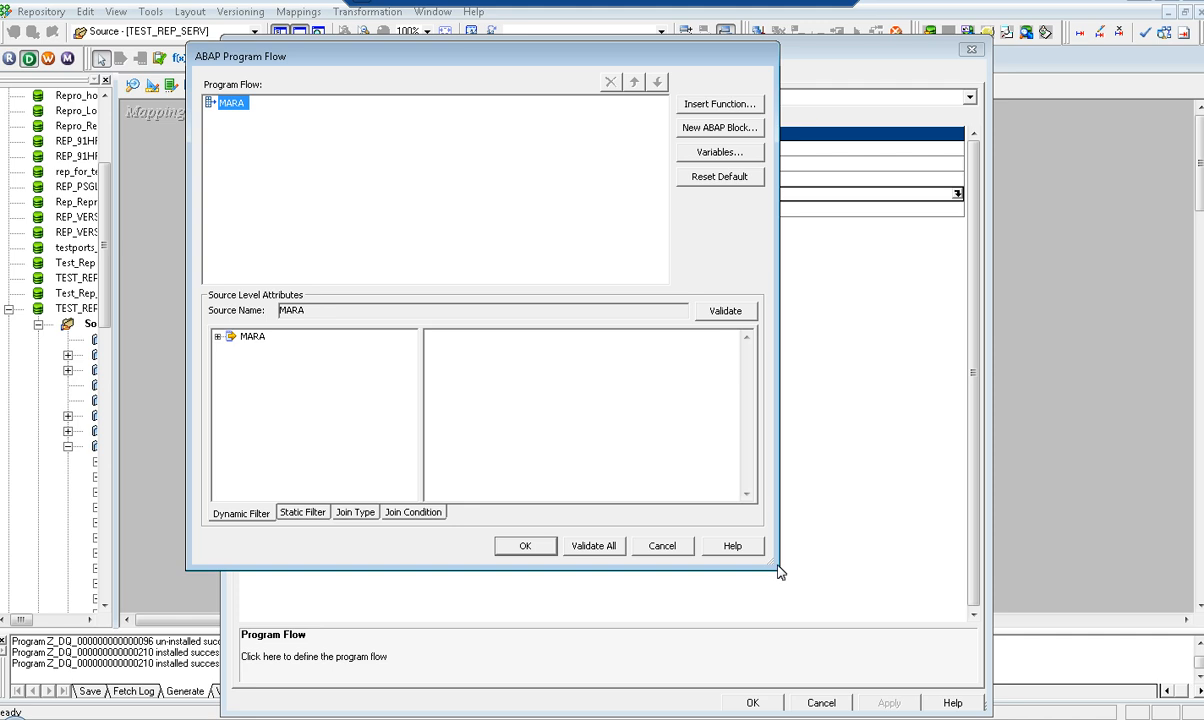
left_click_drag(790, 574, 912, 597)
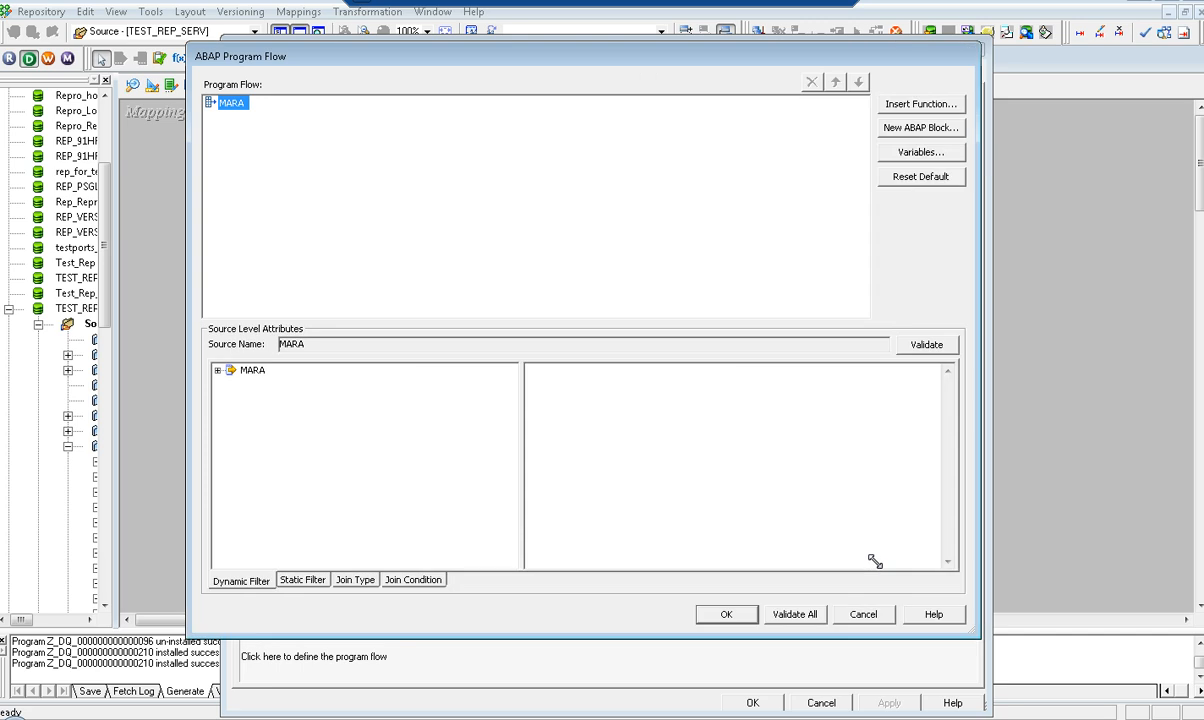
Step: Validate the entire ABAP program flow, accept the SQ_MARA transformation settings, and save the mapping
left_click(816, 615)
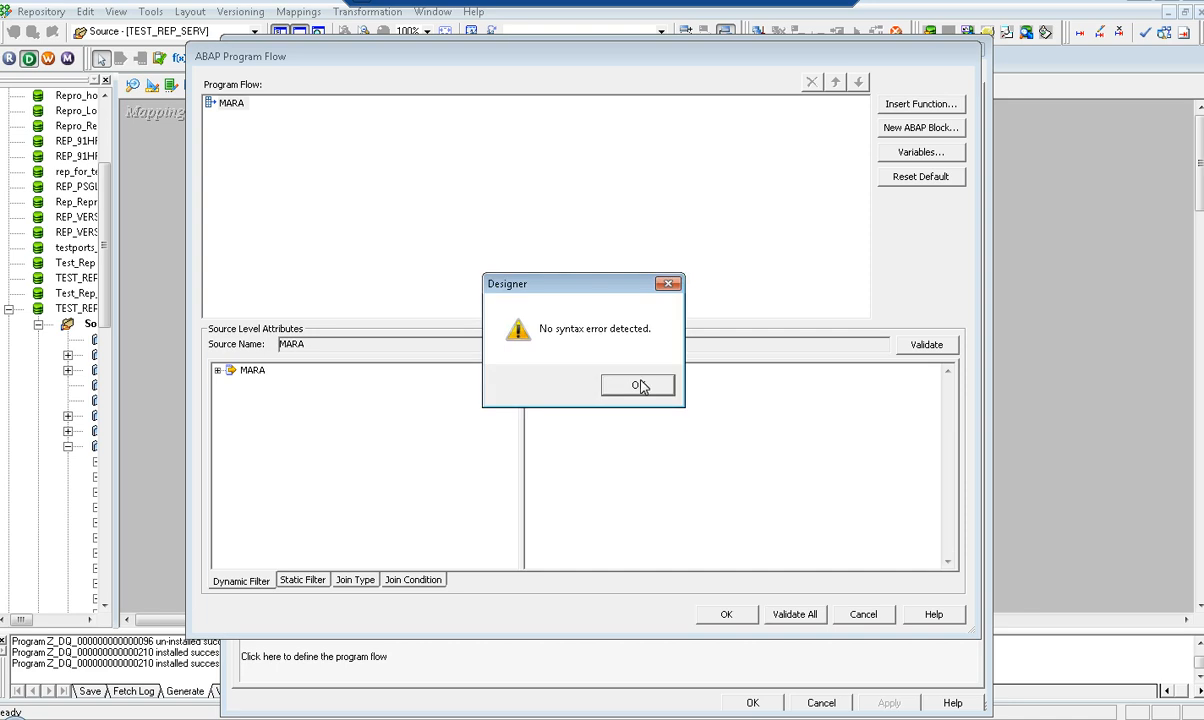
key("Return")
left_click(725, 613)
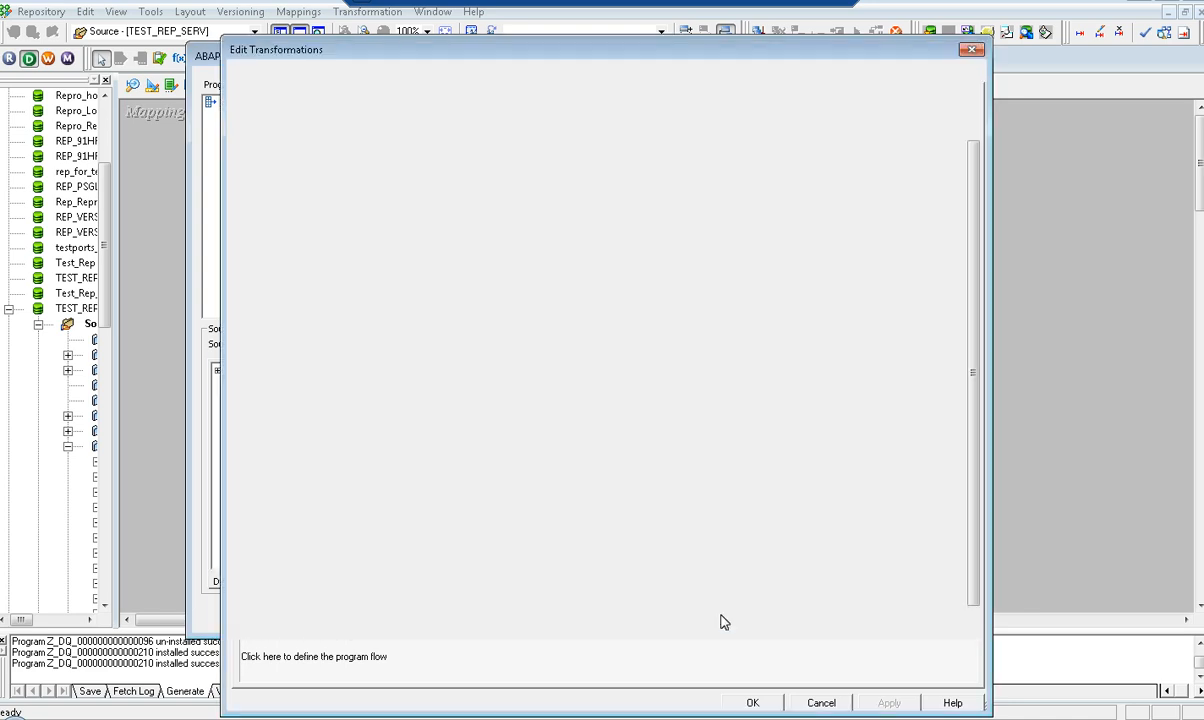
left_click(755, 704)
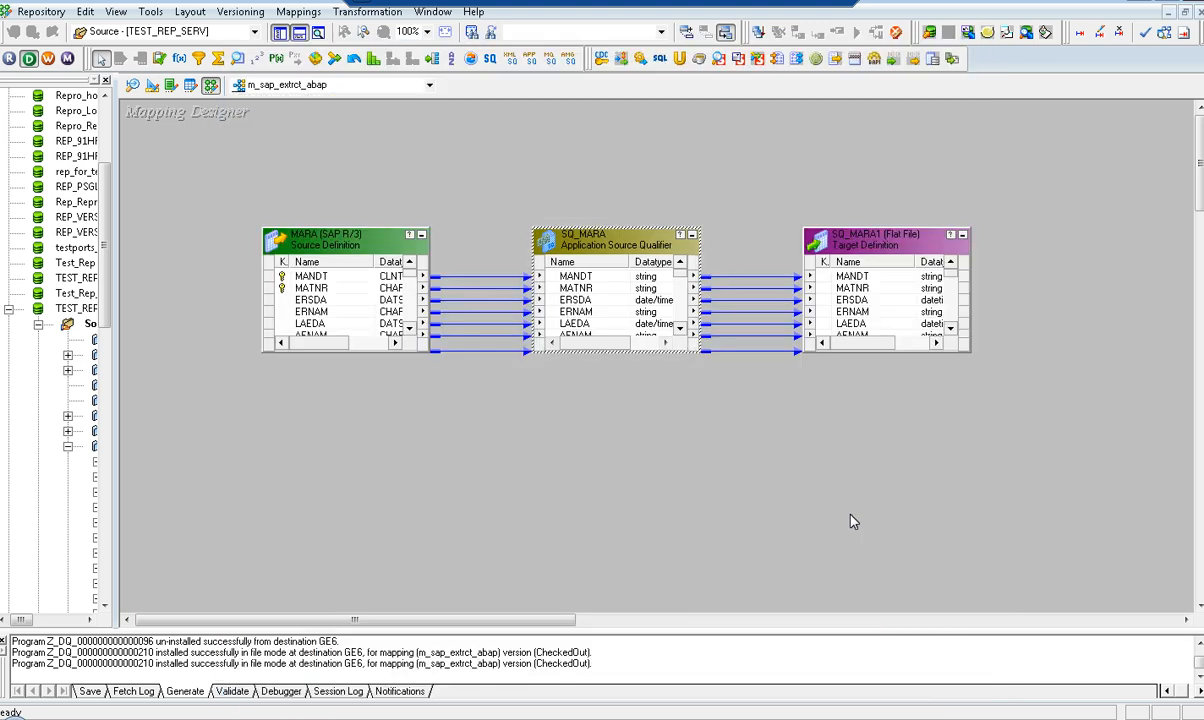
key("ctrl+s")
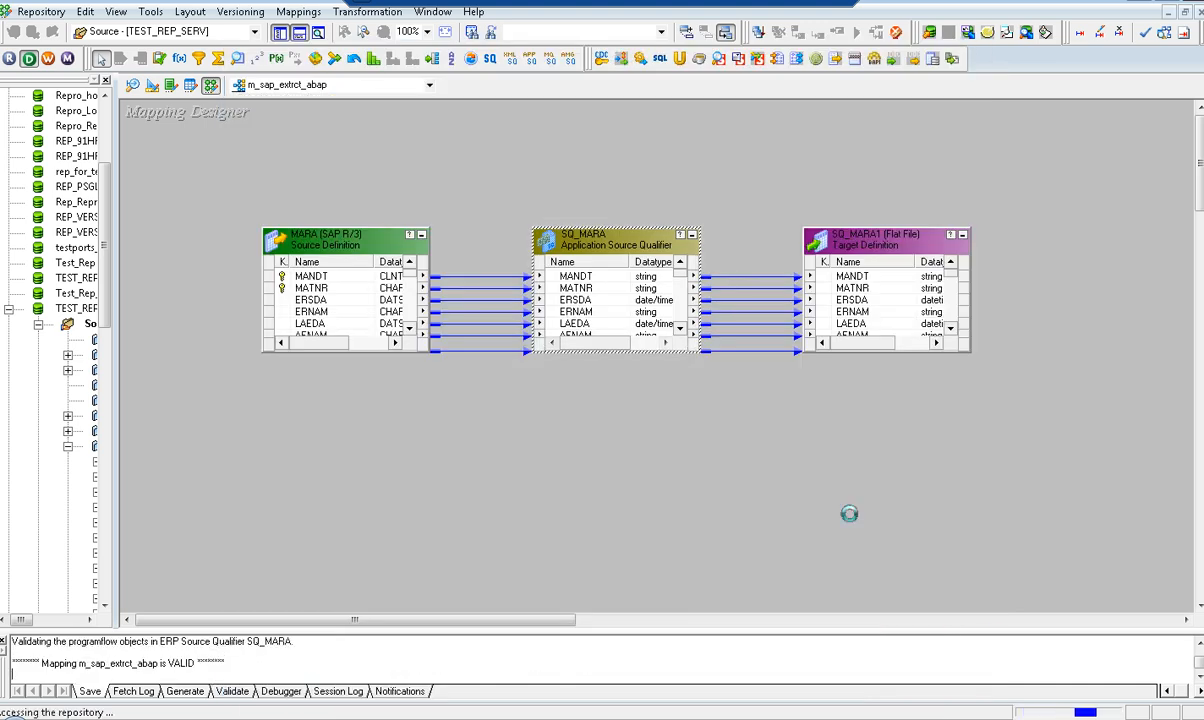
Step: Open Generate and Install SAP R/3 Code for the mapping and connect to SAP with connect string GE6
left_click(292, 12)
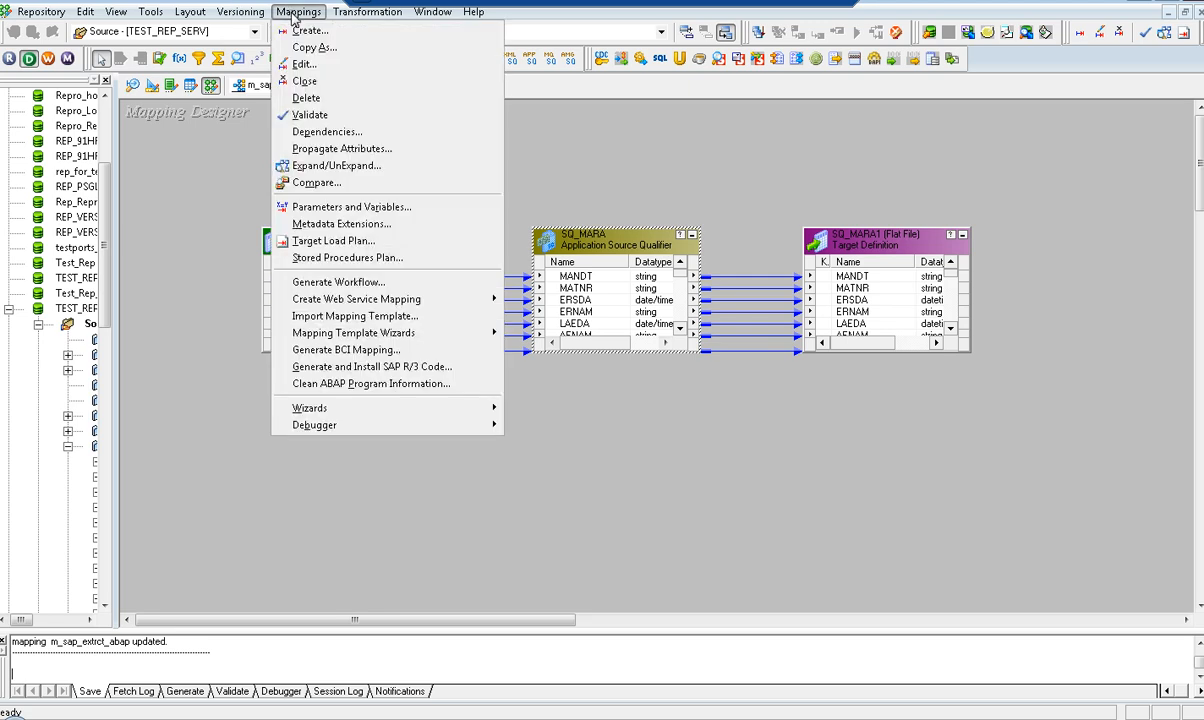
left_click(365, 368)
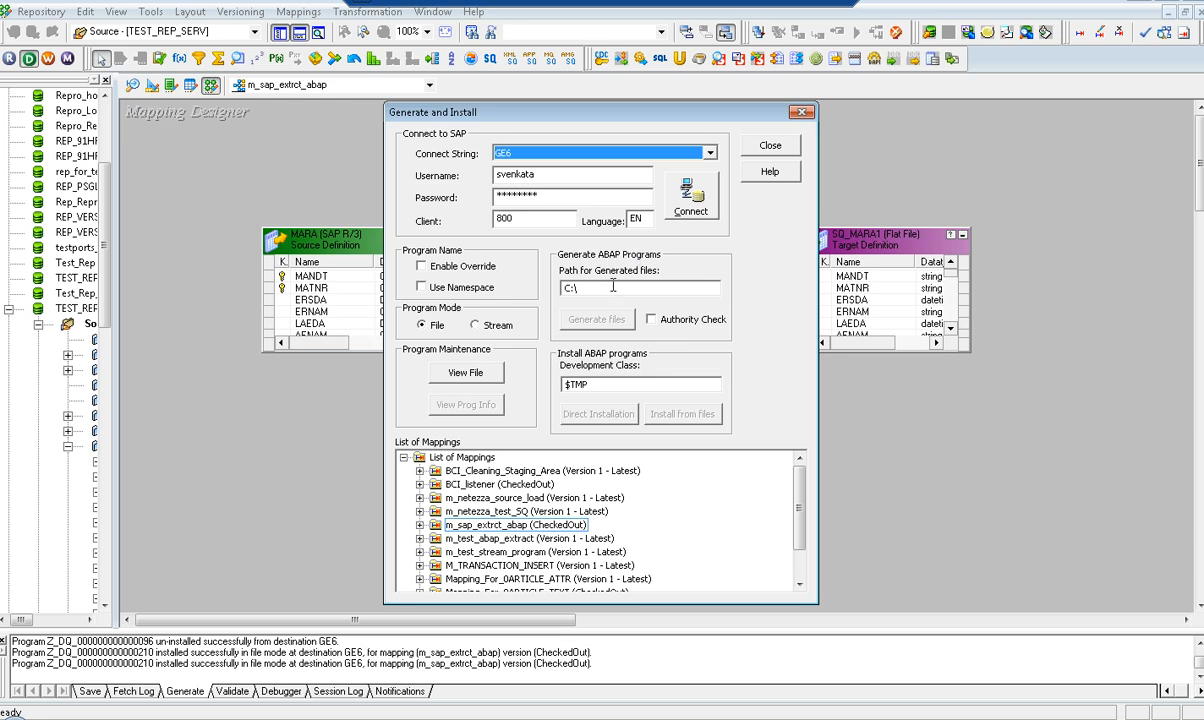
left_click(613, 287)
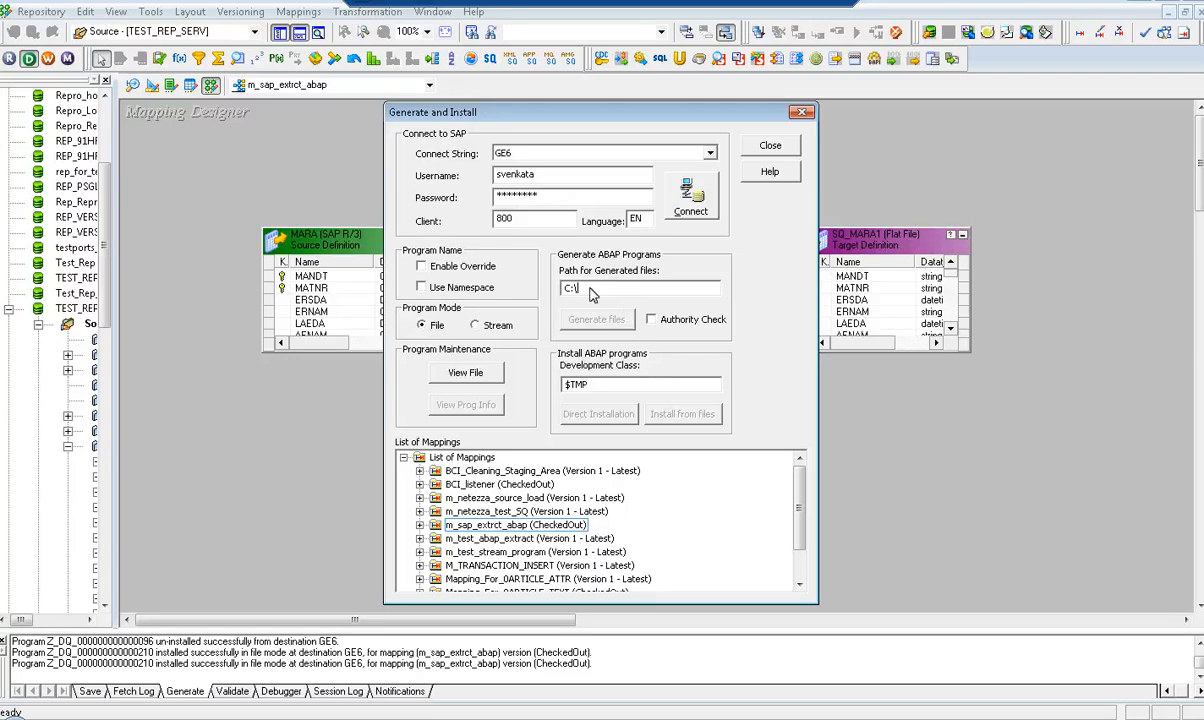
left_click(690, 197)
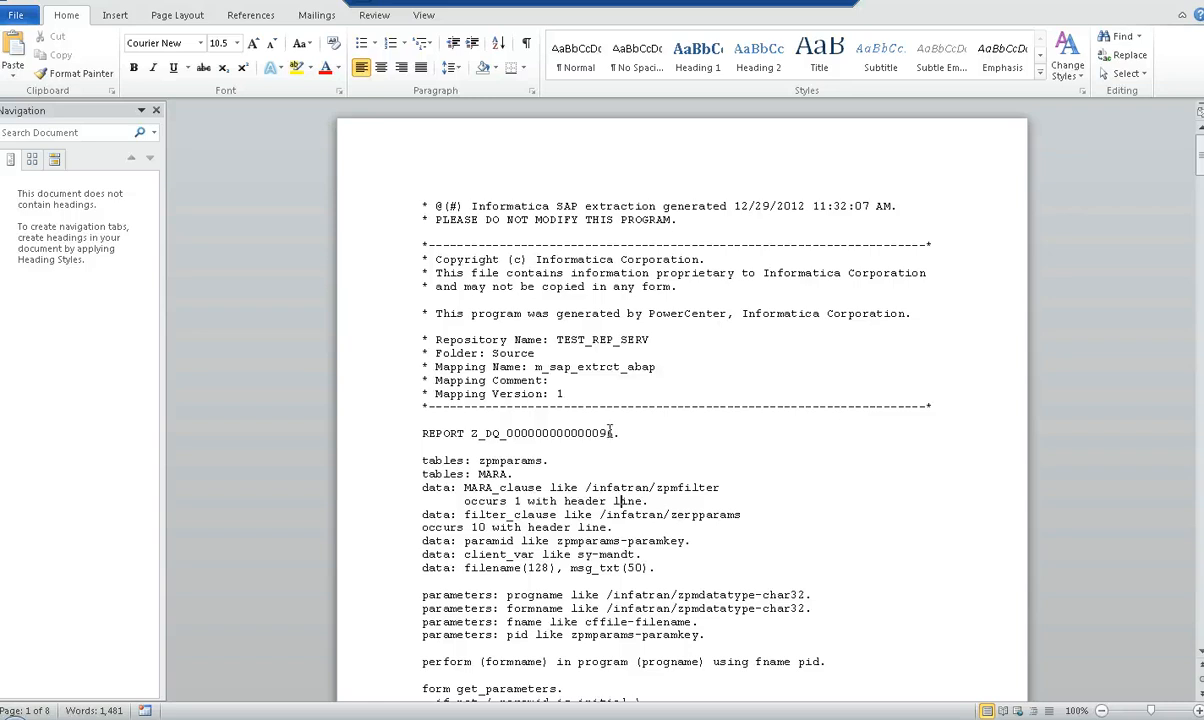
Step: Examine the generated ABAP program in the Word document, from its report name through the MARA select and output statements
left_click_drag(614, 432, 471, 432)
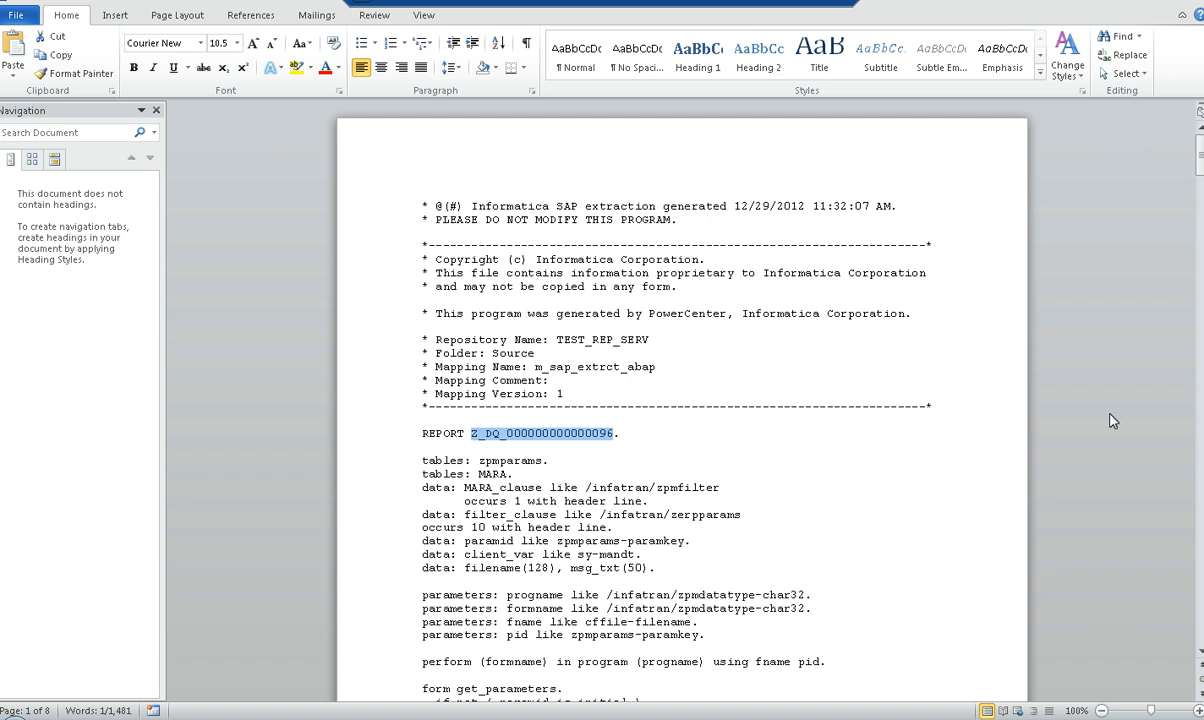
key("Page_Down")
key("Page_Down")
key("Page_Down")
key("Page_Down")
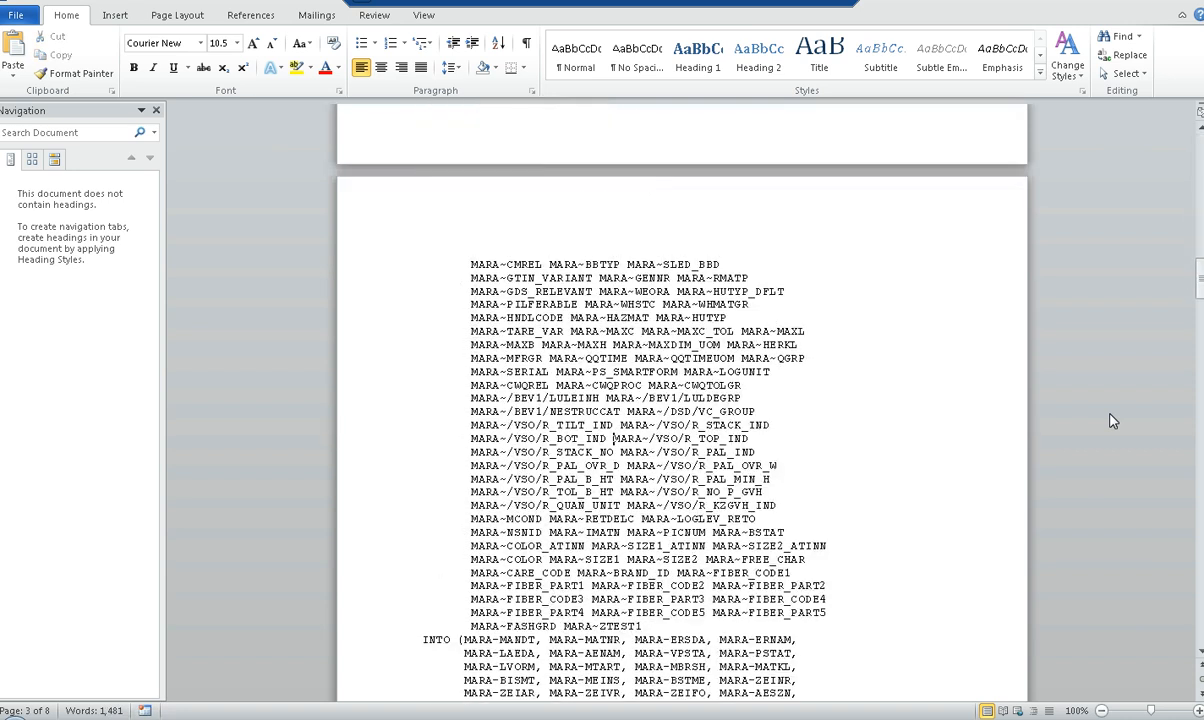
key("Page_Up")
key("Page_Down")
key("Page_Down")
key("Page_Down")
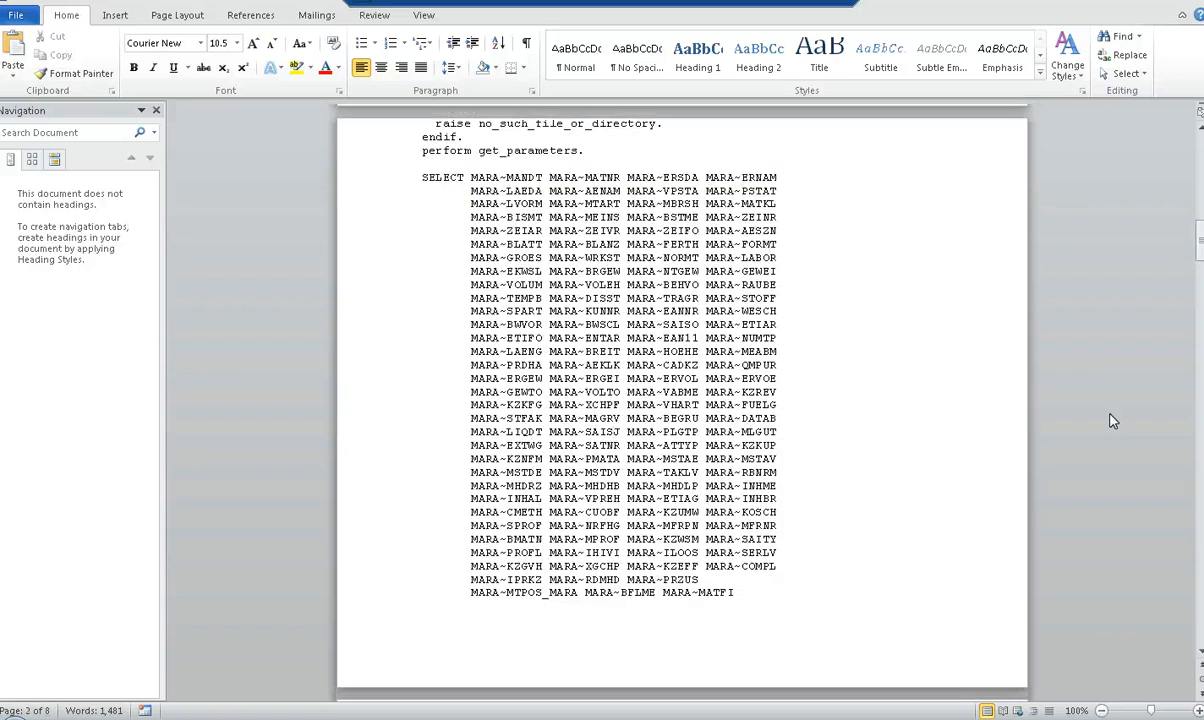
key("Page_Down")
key("Page_Down")
key("Page_Down")
key("Page_Down")
key("Page_Down")
key("Page_Down")
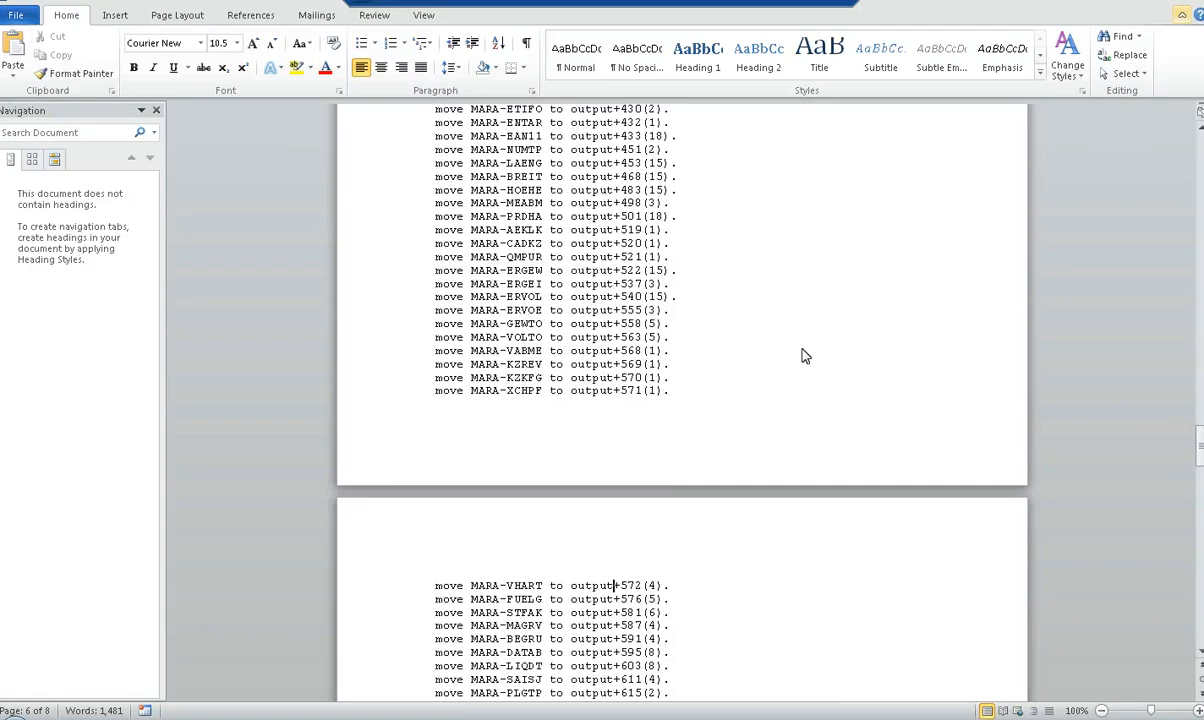
Step: Switch back to Informatica PowerCenter Designer and check the development class set for installing ABAP programs
left_click(330, 718)
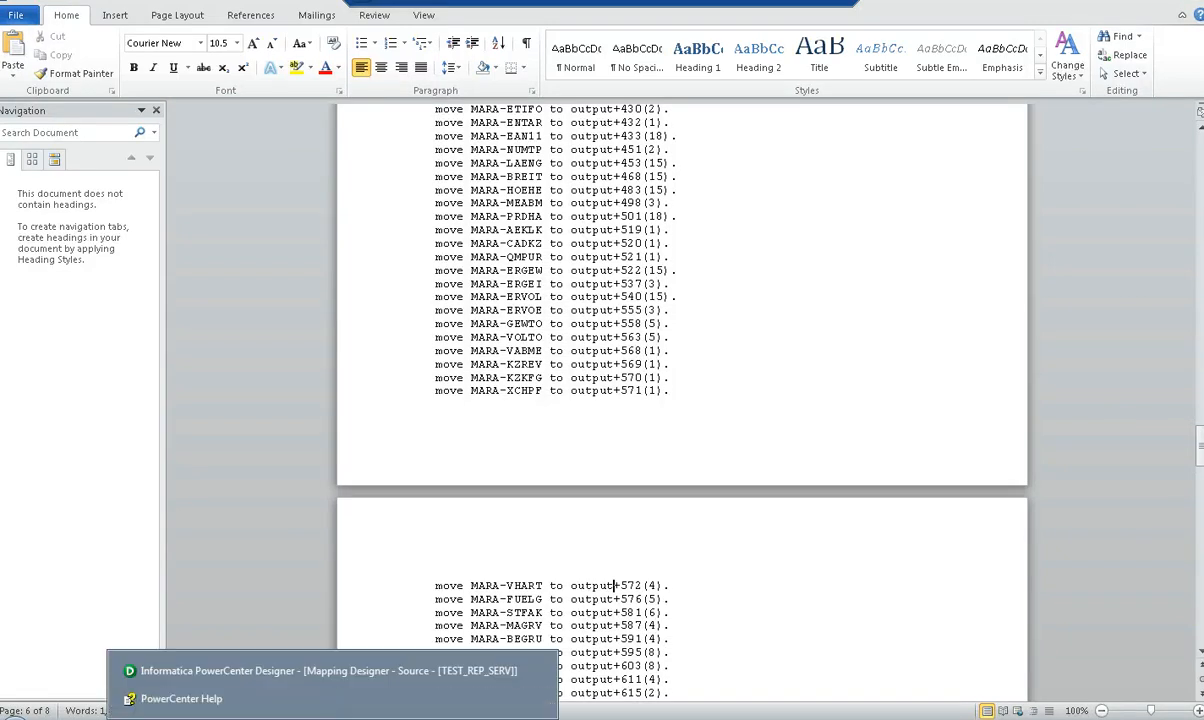
left_click(339, 671)
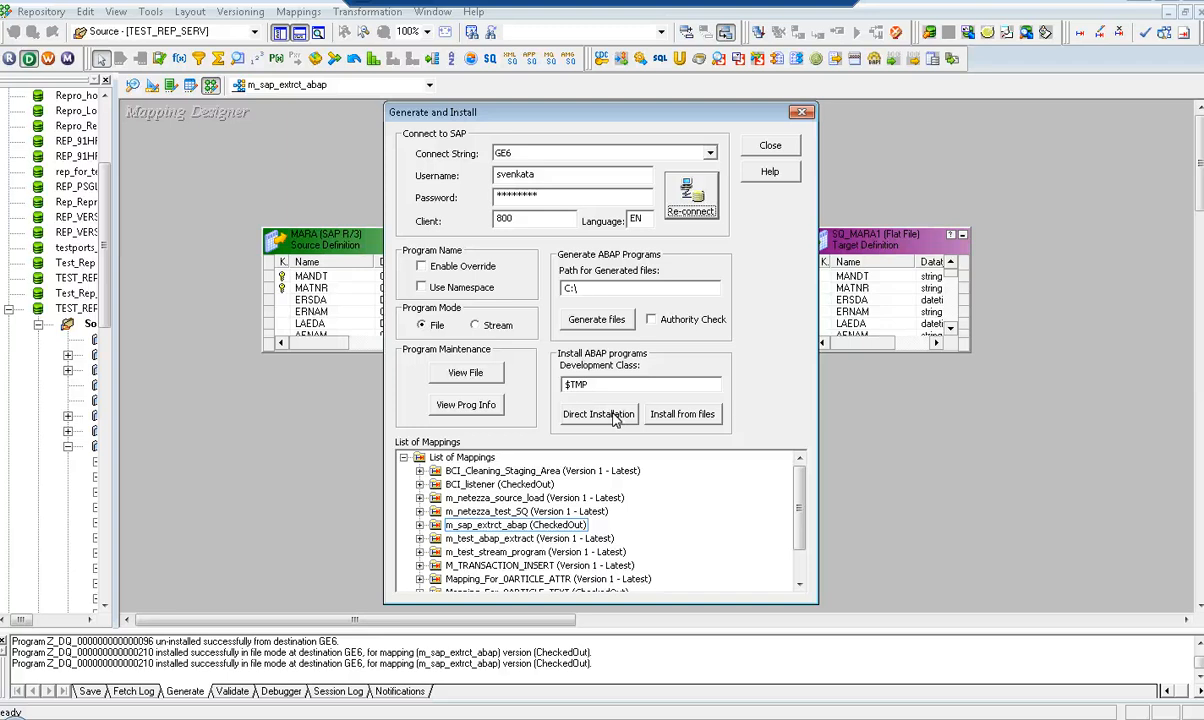
left_click(566, 385)
double_click(566, 385)
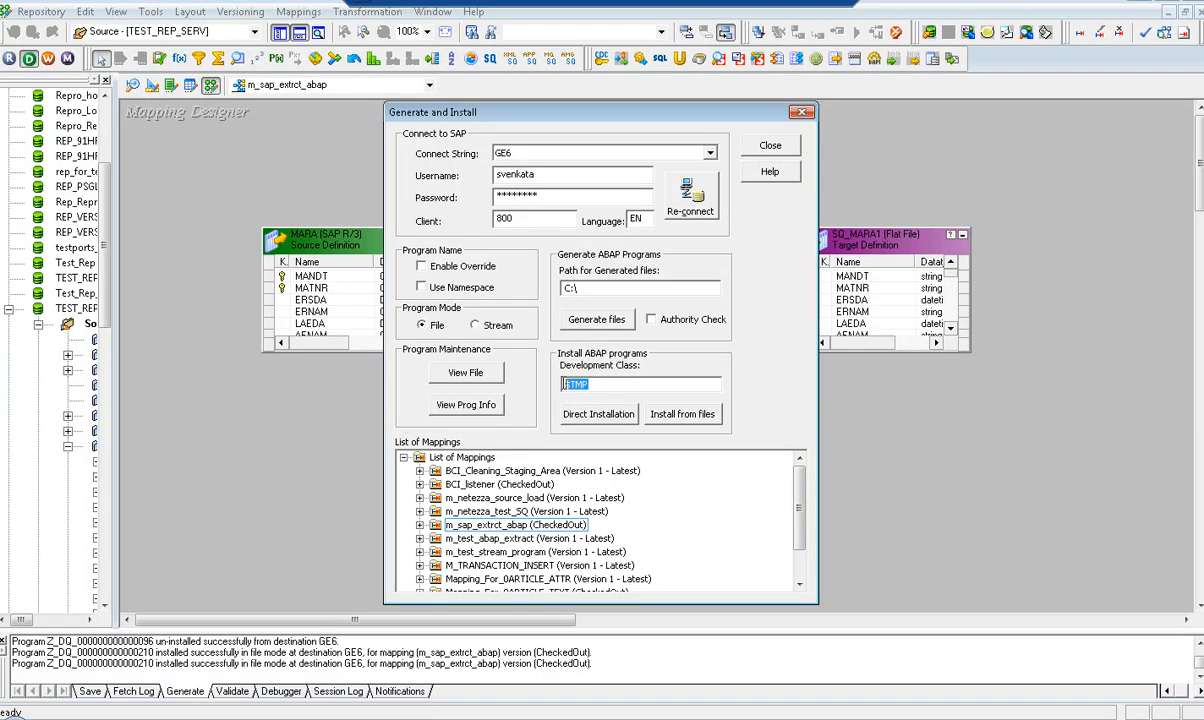
left_click(597, 385)
Step: Review the programs installed on the current SAP server, and directly install the ABAP program for m_sap_extrct_abap
left_click(449, 410)
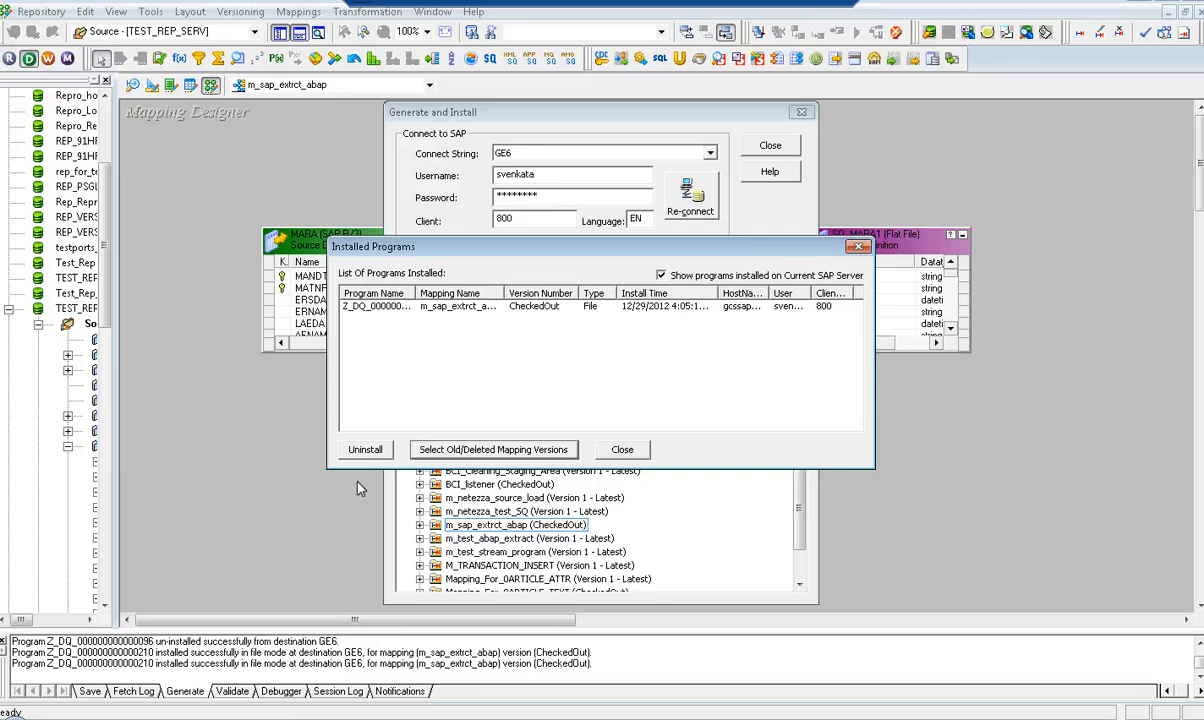
left_click(375, 306)
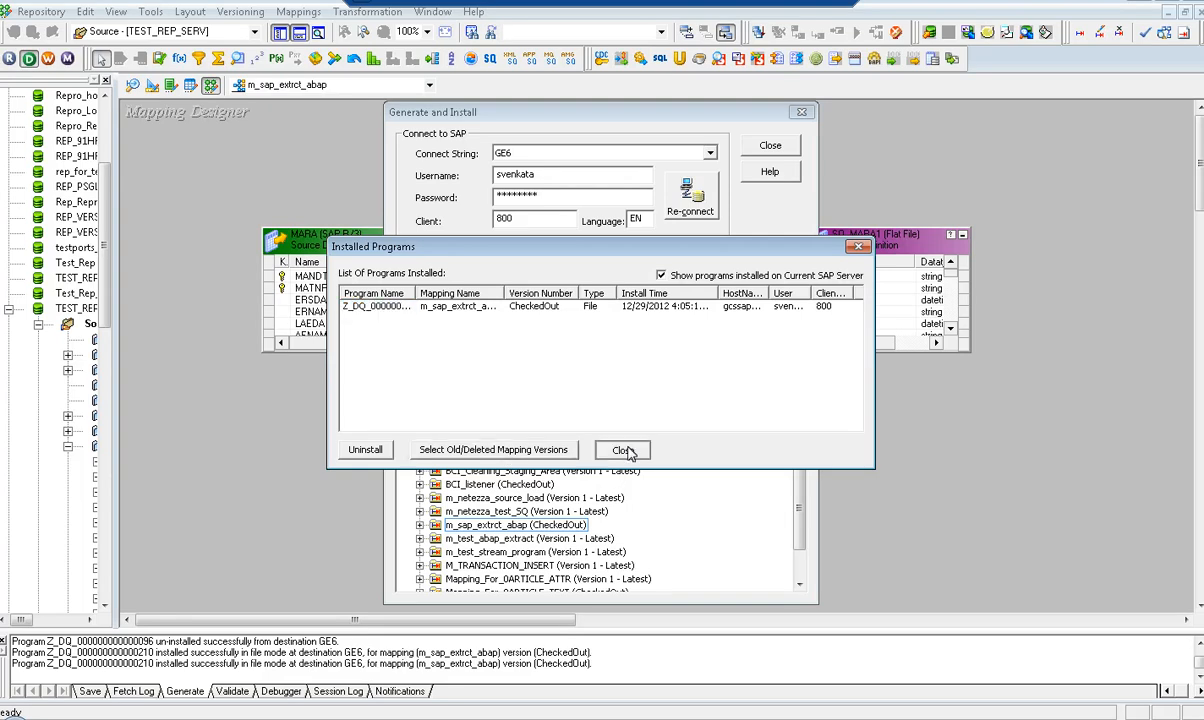
left_click(622, 450)
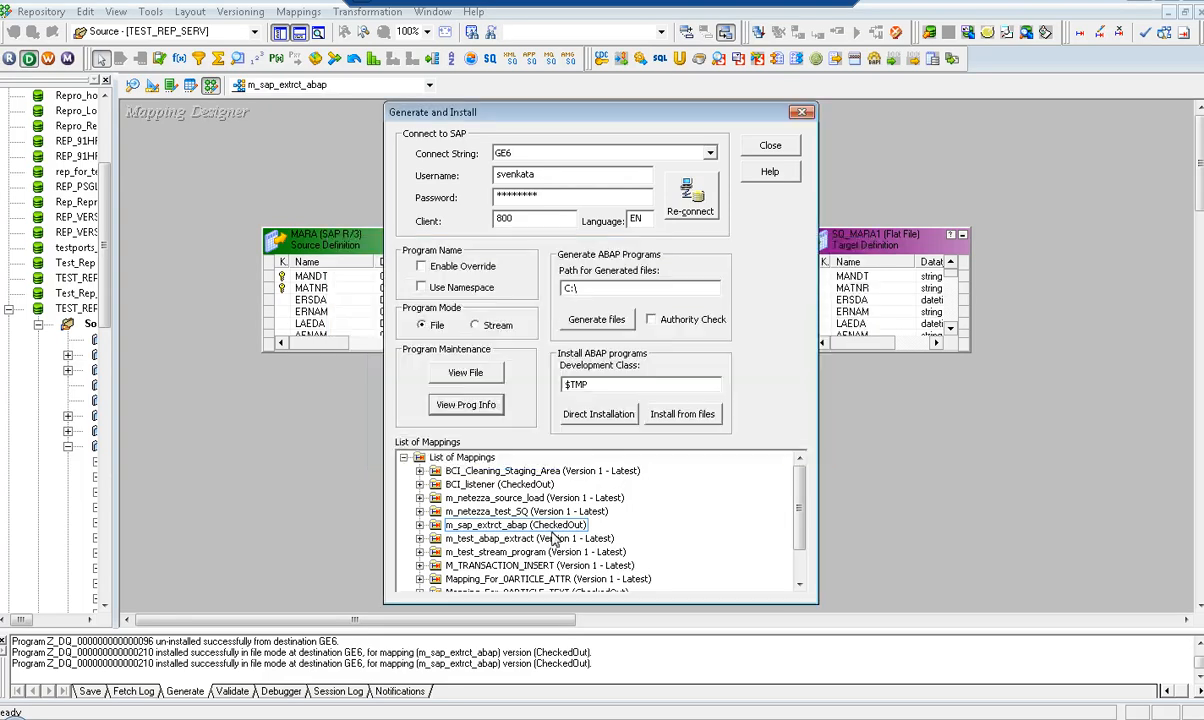
left_click(600, 416)
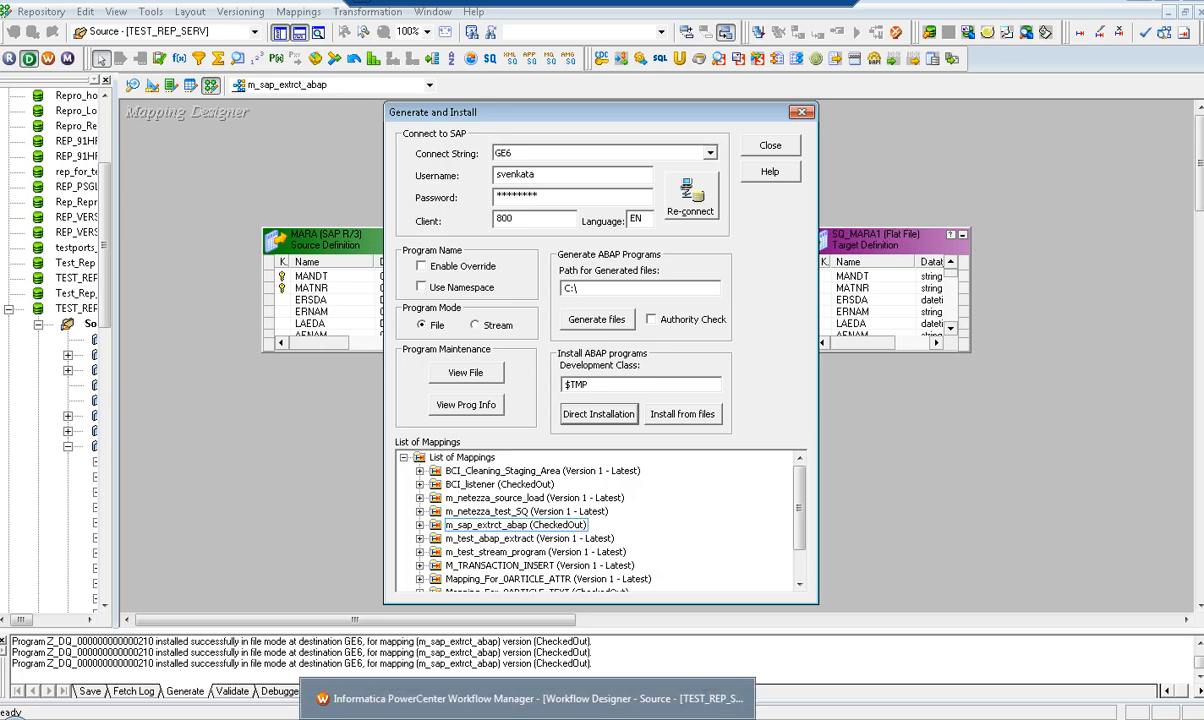
Step: Switch to PowerCenter Workflow Manager and examine the s_sap session's stage file directory, source file directory and stage file name for SQ_MARA
left_click(528, 699)
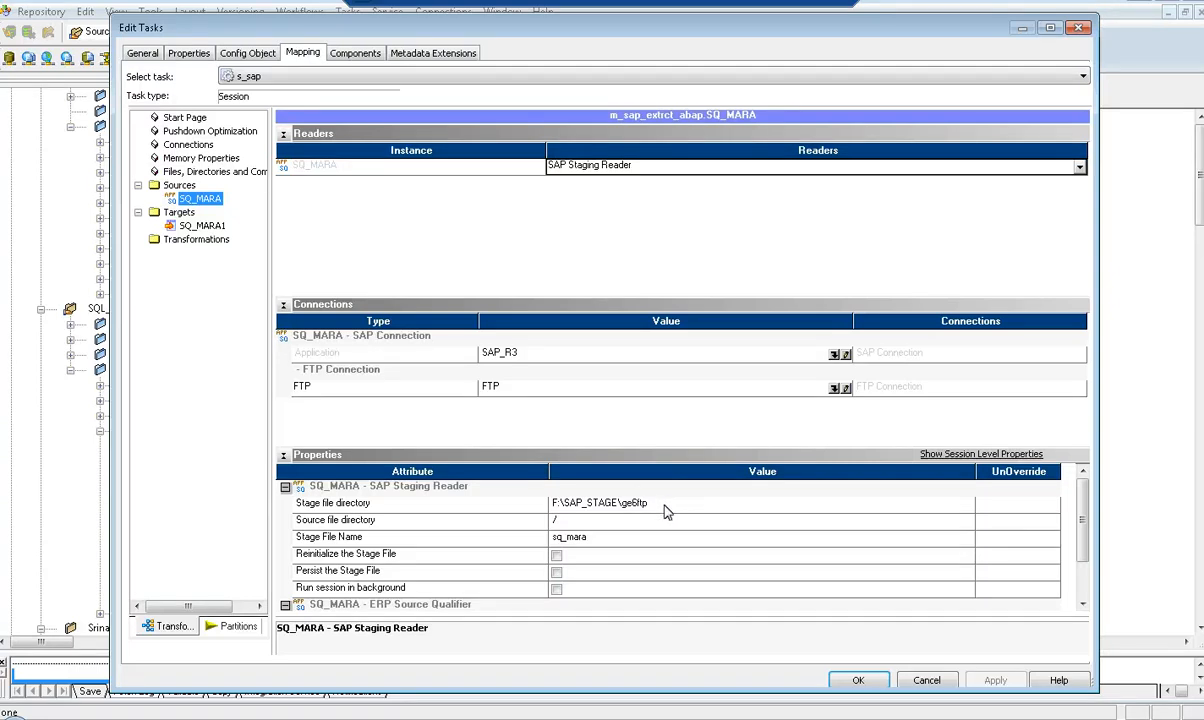
left_click(448, 508)
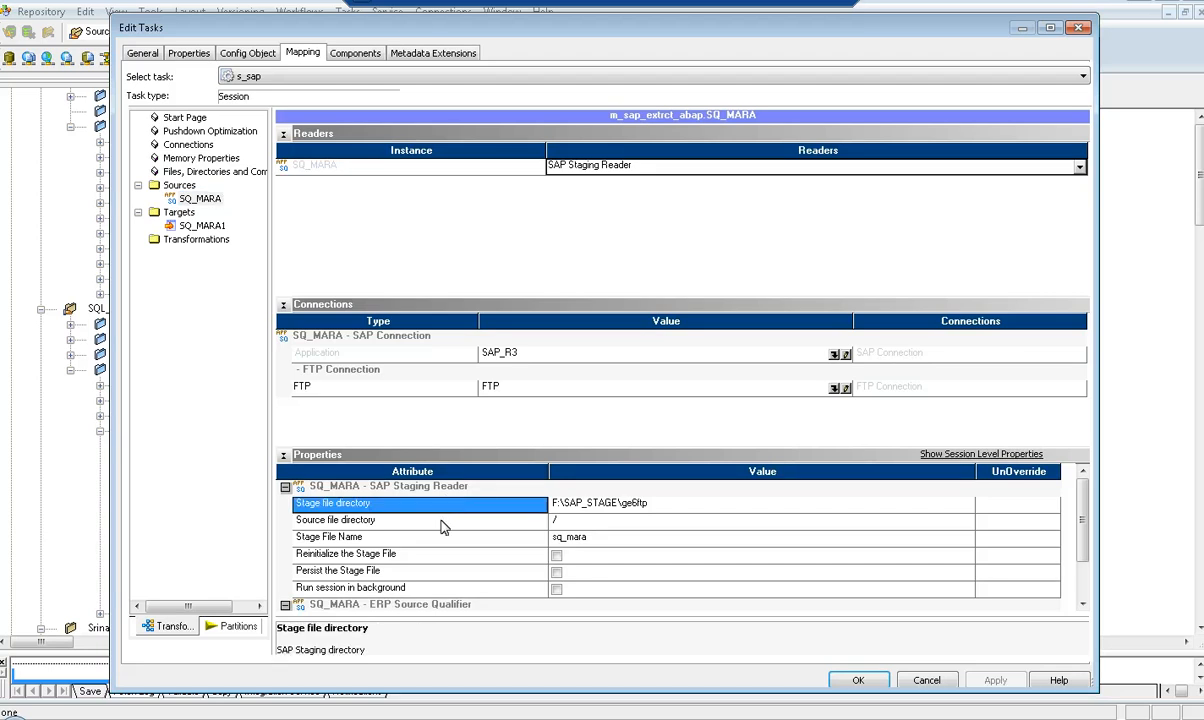
left_click(443, 523)
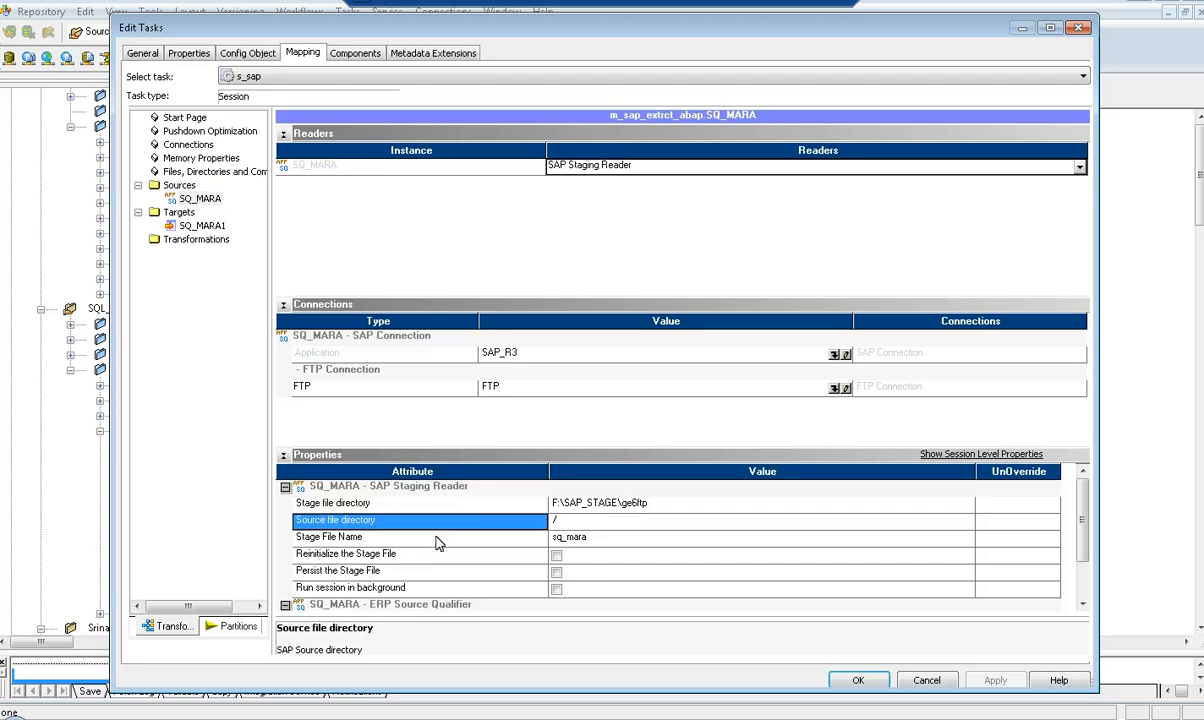
left_click(437, 540)
left_click(446, 507)
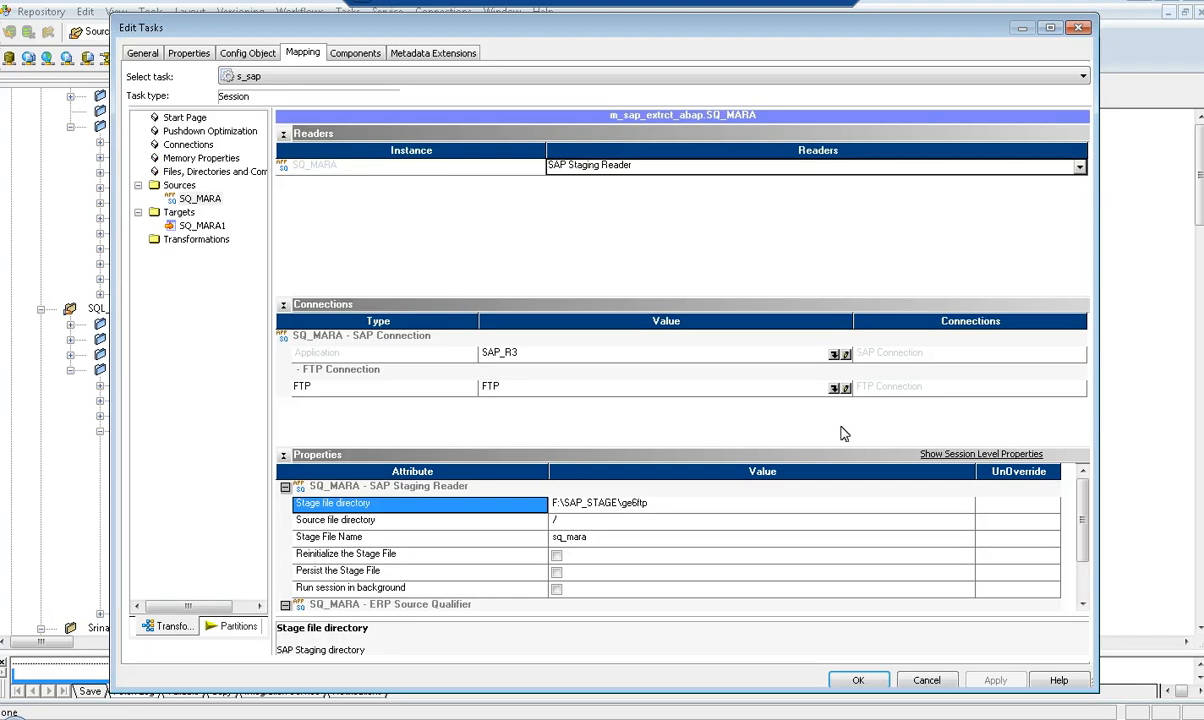
left_click(468, 542)
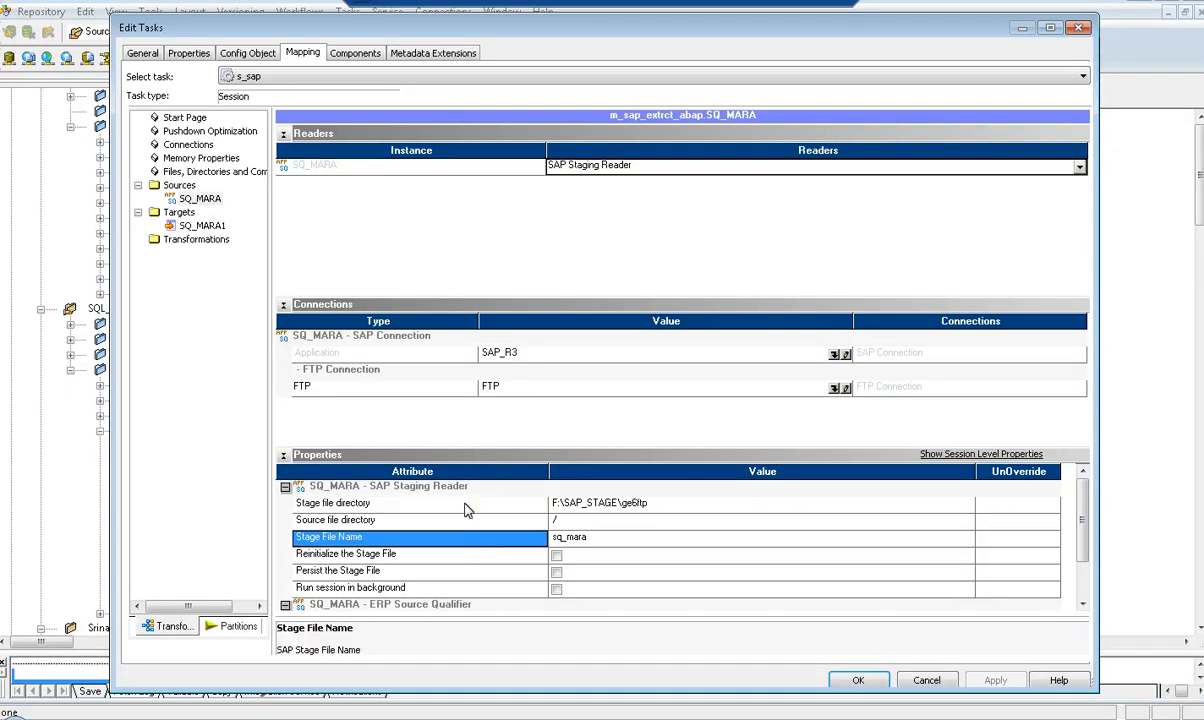
left_click(466, 505)
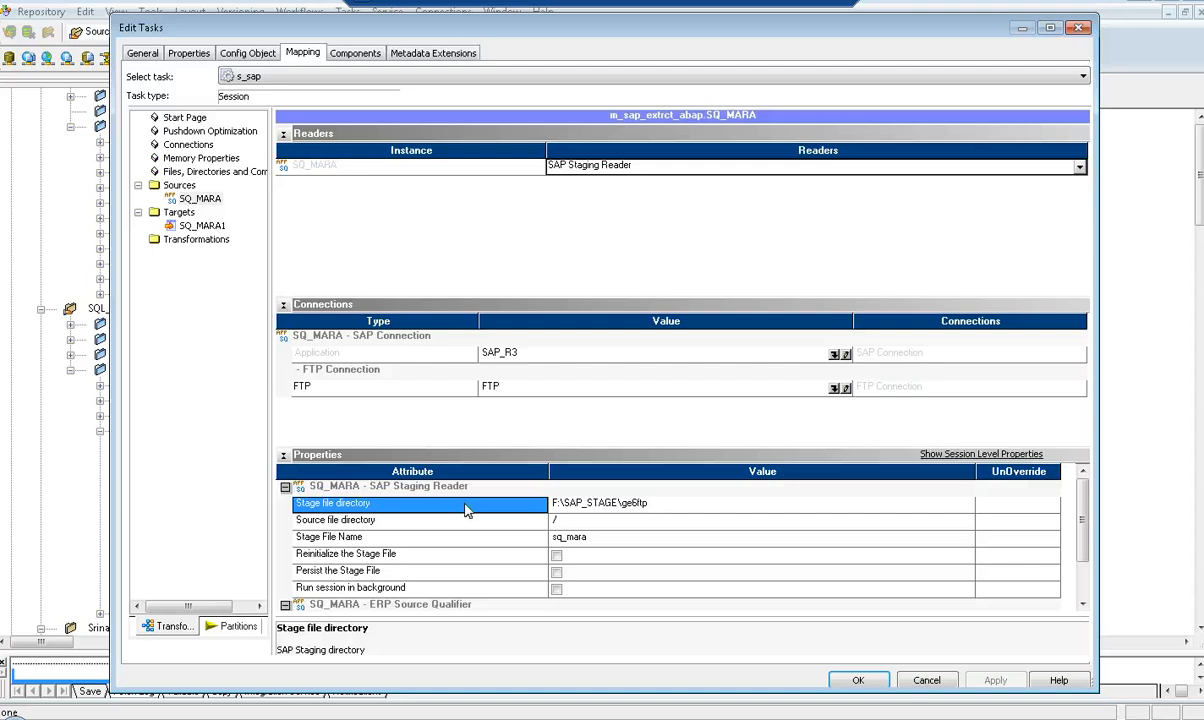
left_click(466, 524)
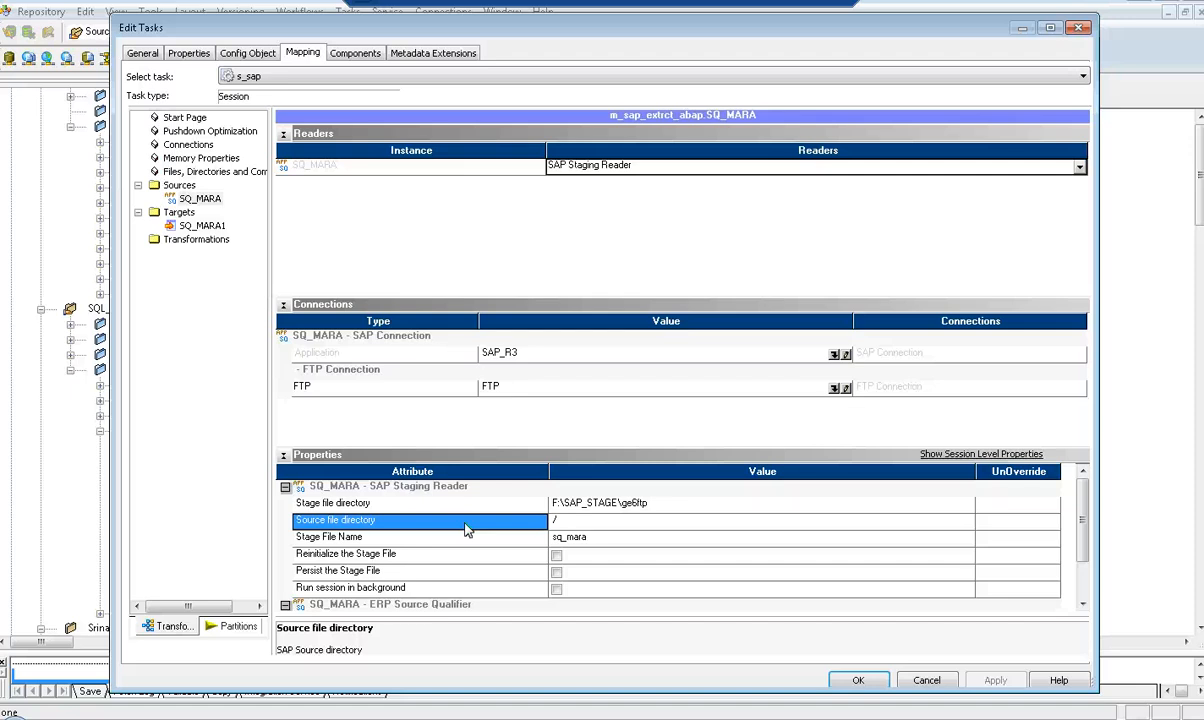
left_click(602, 505)
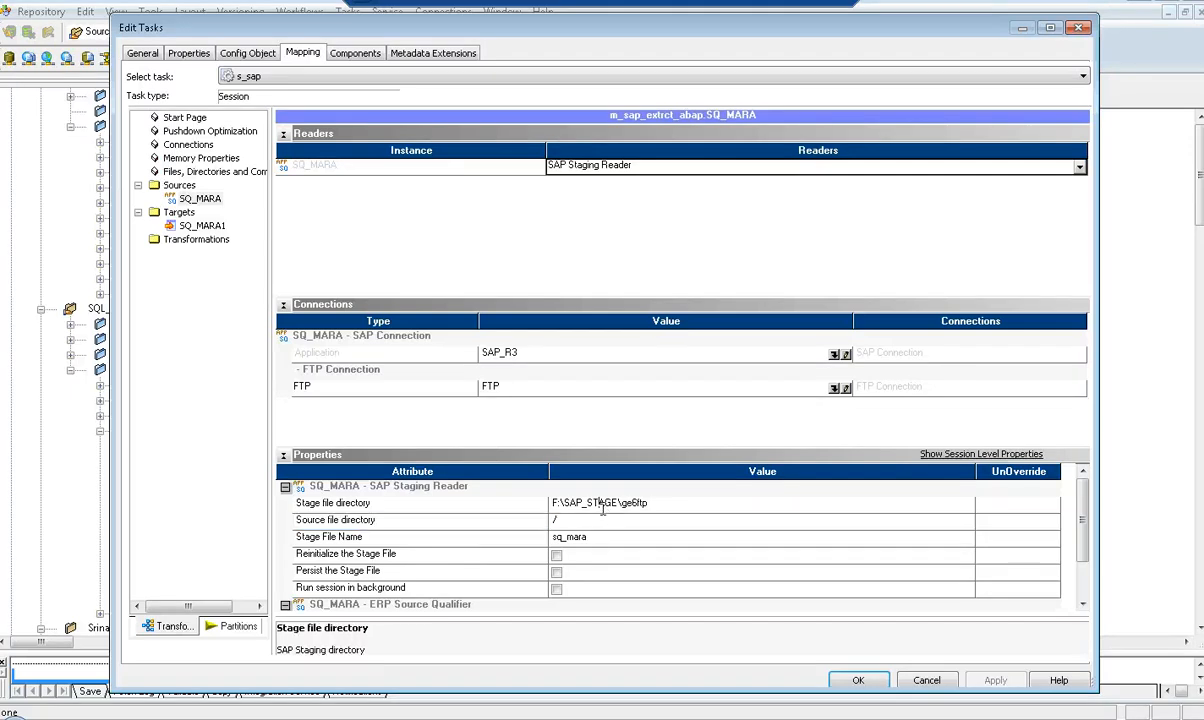
left_click(656, 505)
left_click(656, 519)
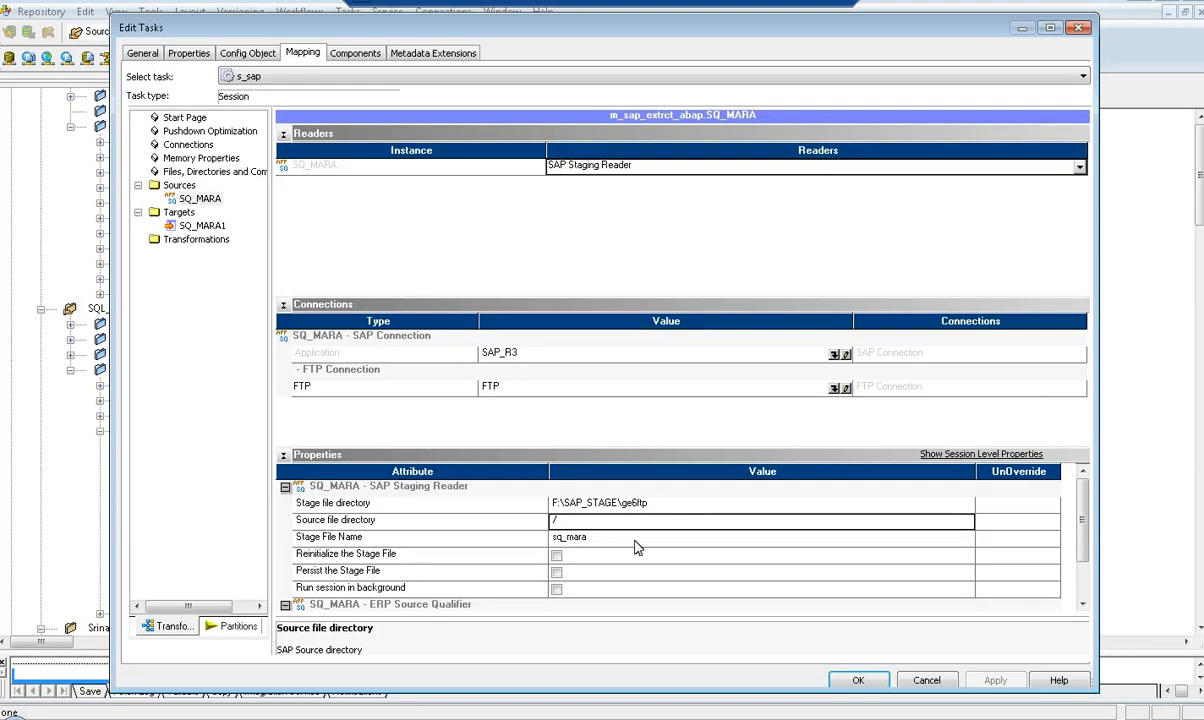
Step: Try the Persist the Stage File and Reinitialize the Stage File options for SQ_MARA, leaving both cleared
left_click(556, 573)
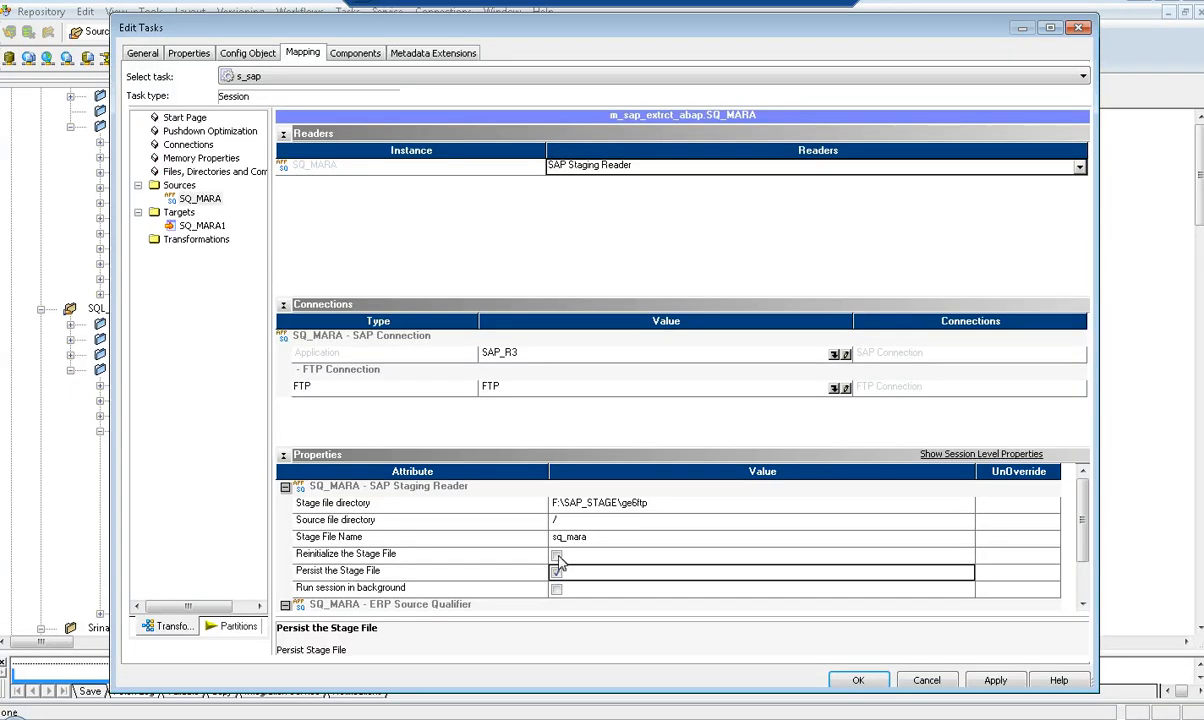
left_click(558, 565)
left_click(557, 556)
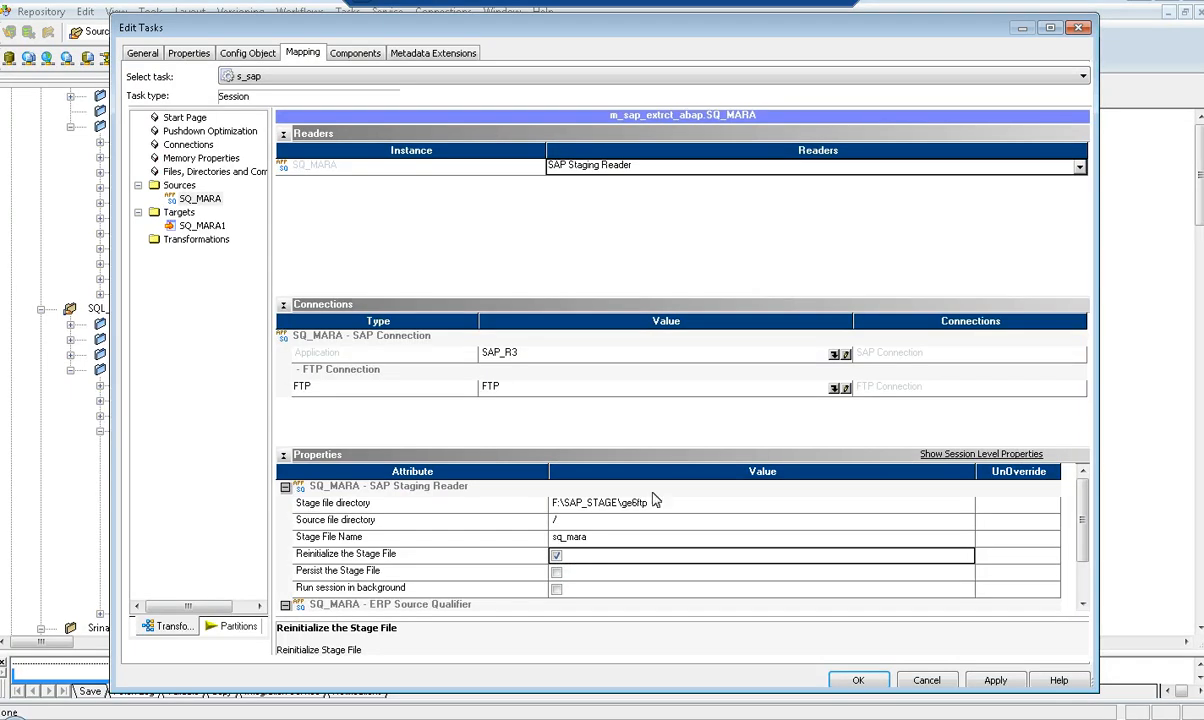
left_click(557, 556)
left_click(556, 555)
Step: Switch back to Informatica PowerCenter Designer, directly install the ABAP program for m_sap_extrct_abap in Stream mode, and review the installed programs
left_click(333, 718)
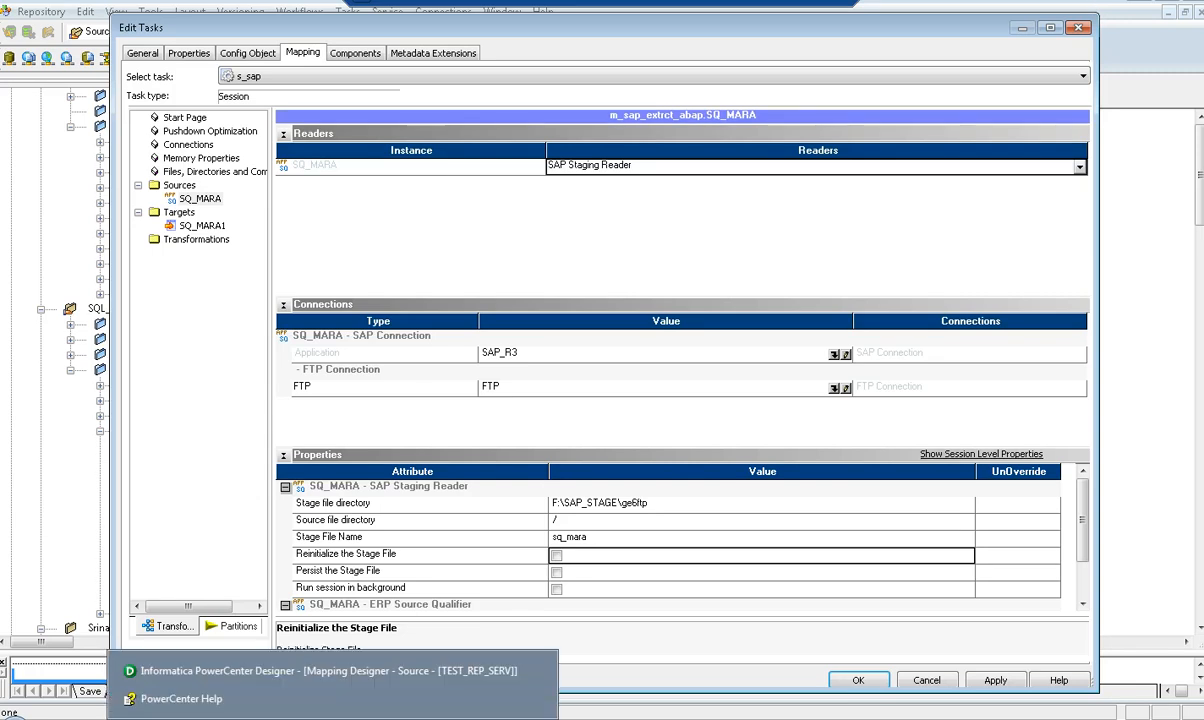
left_click(328, 672)
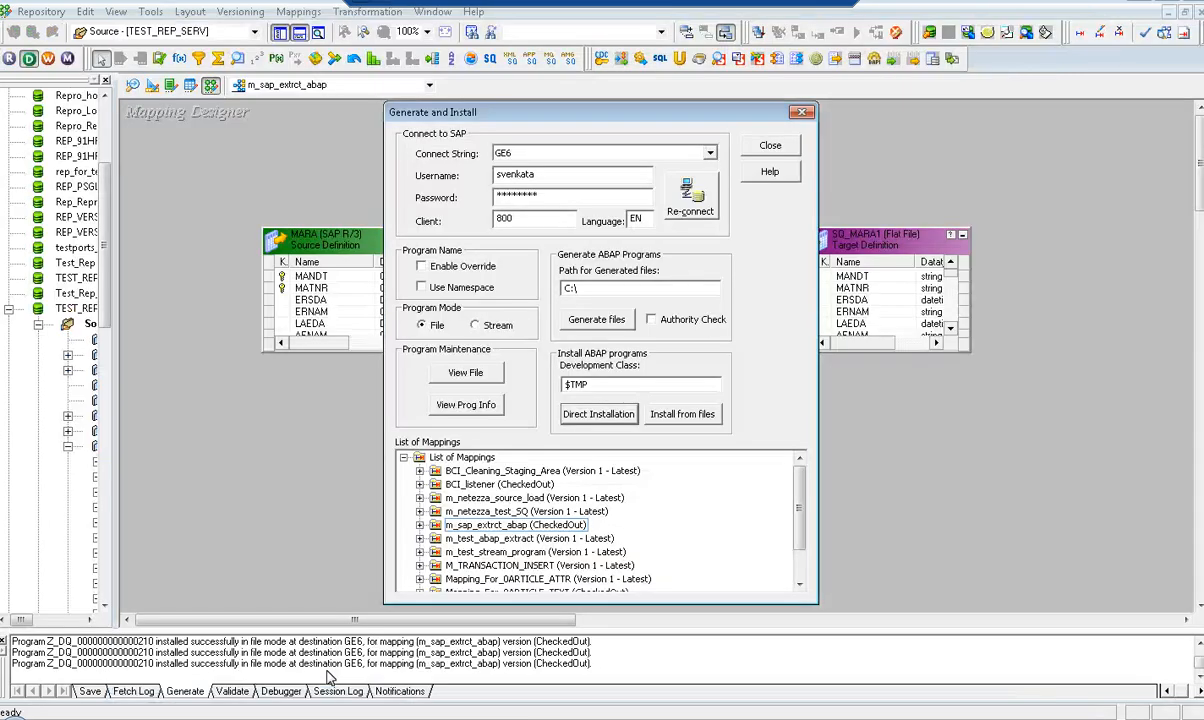
left_click(476, 326)
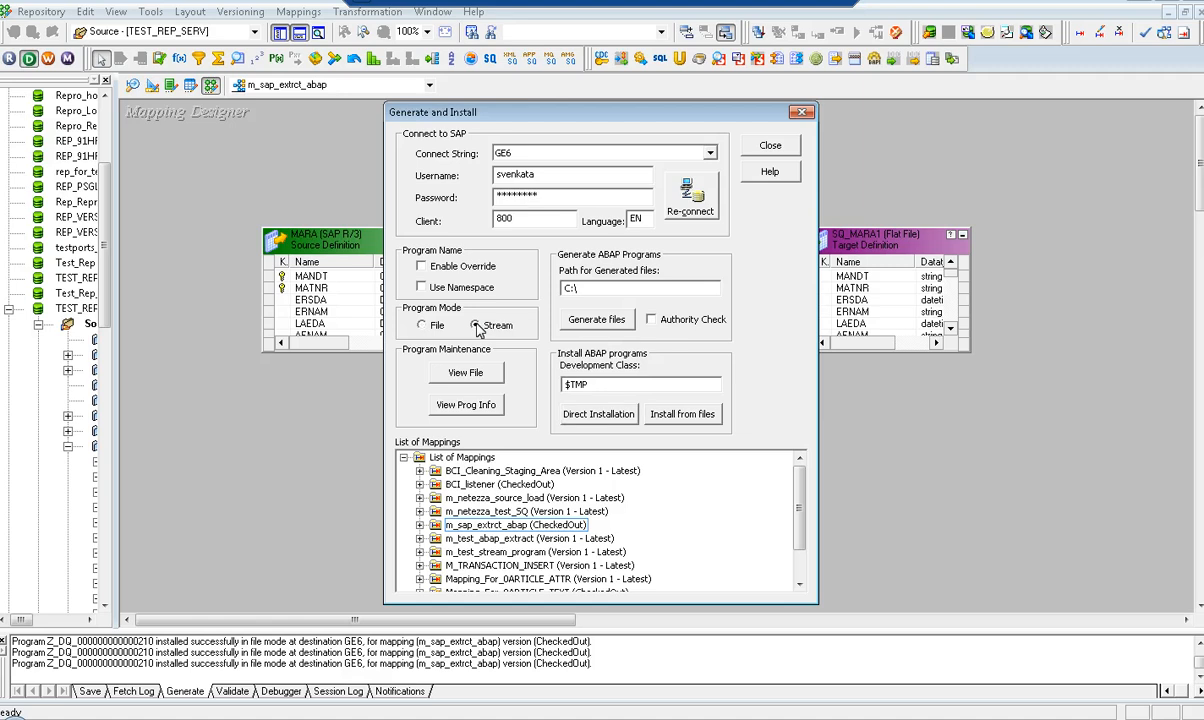
left_click(512, 524)
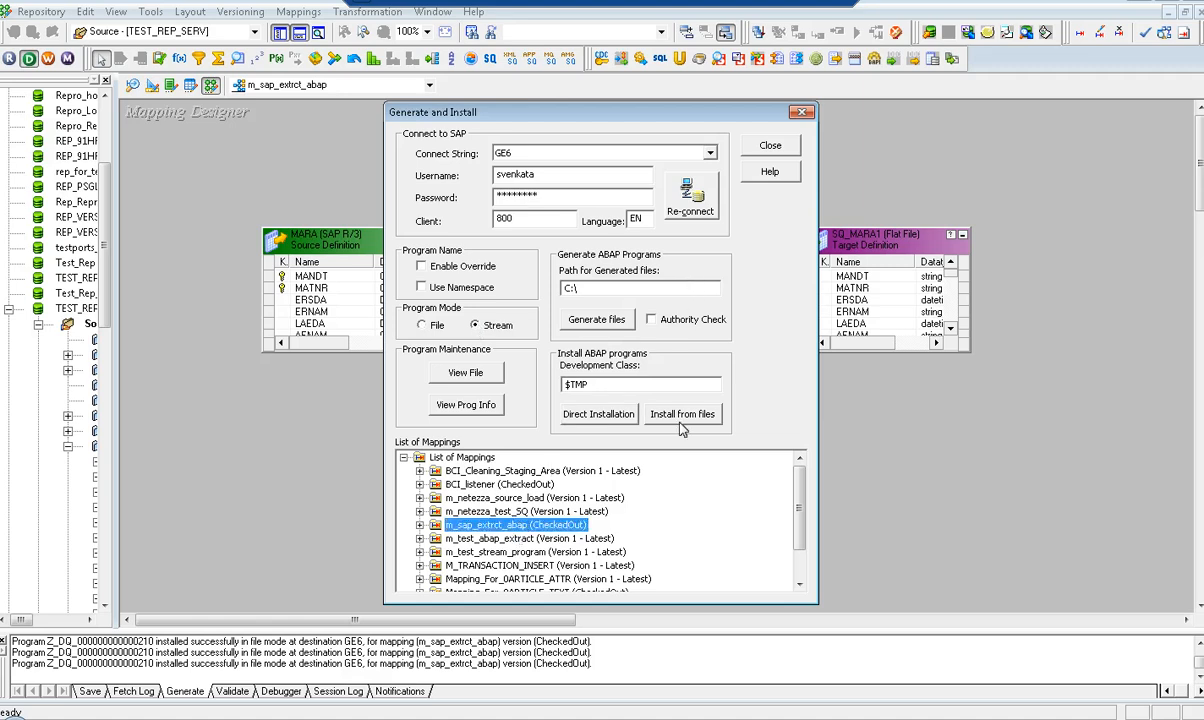
left_click(605, 418)
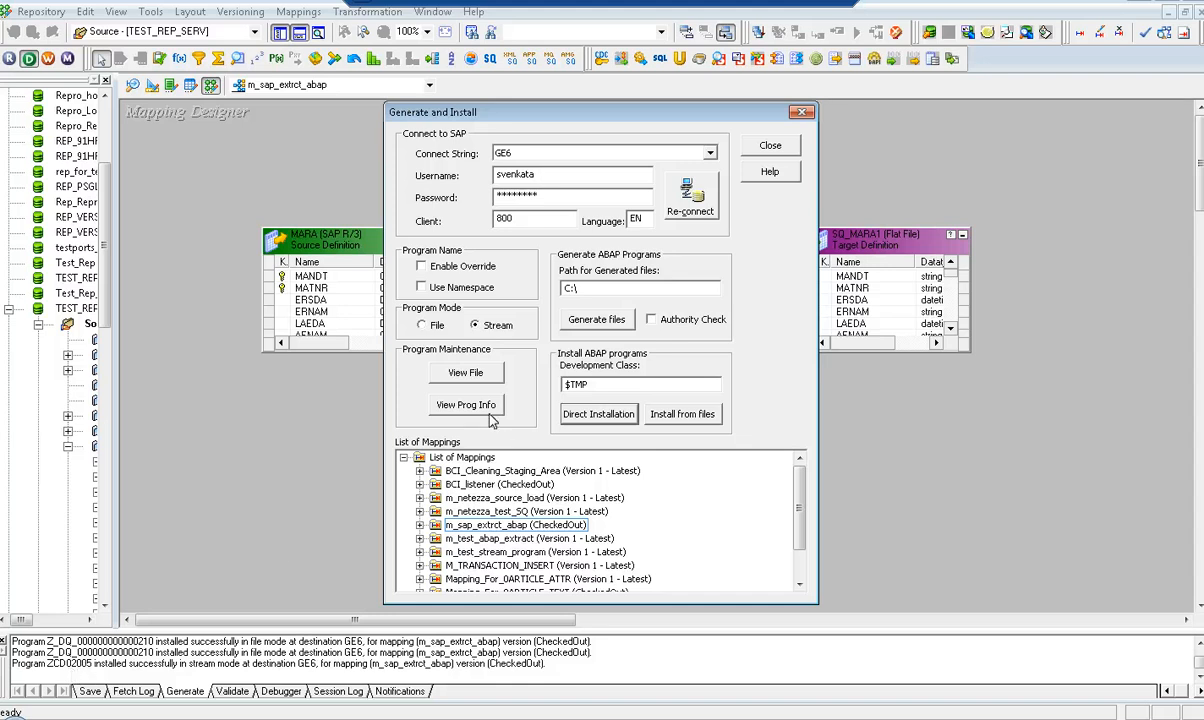
left_click(468, 406)
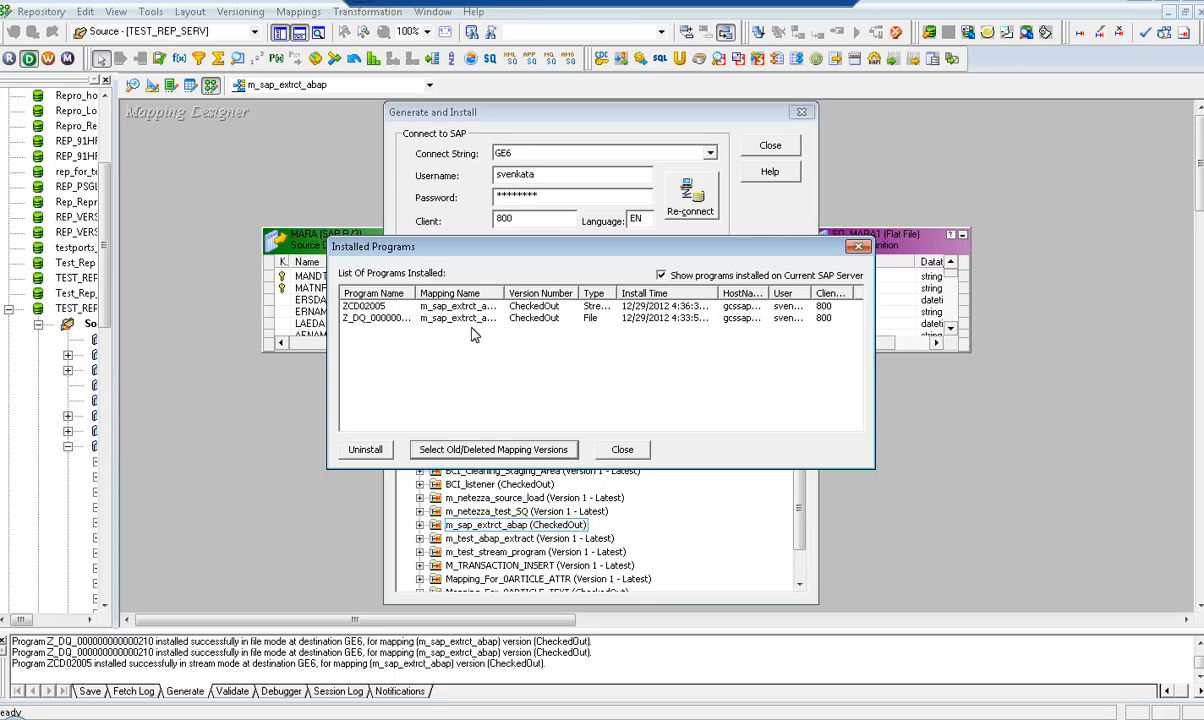
left_click(622, 449)
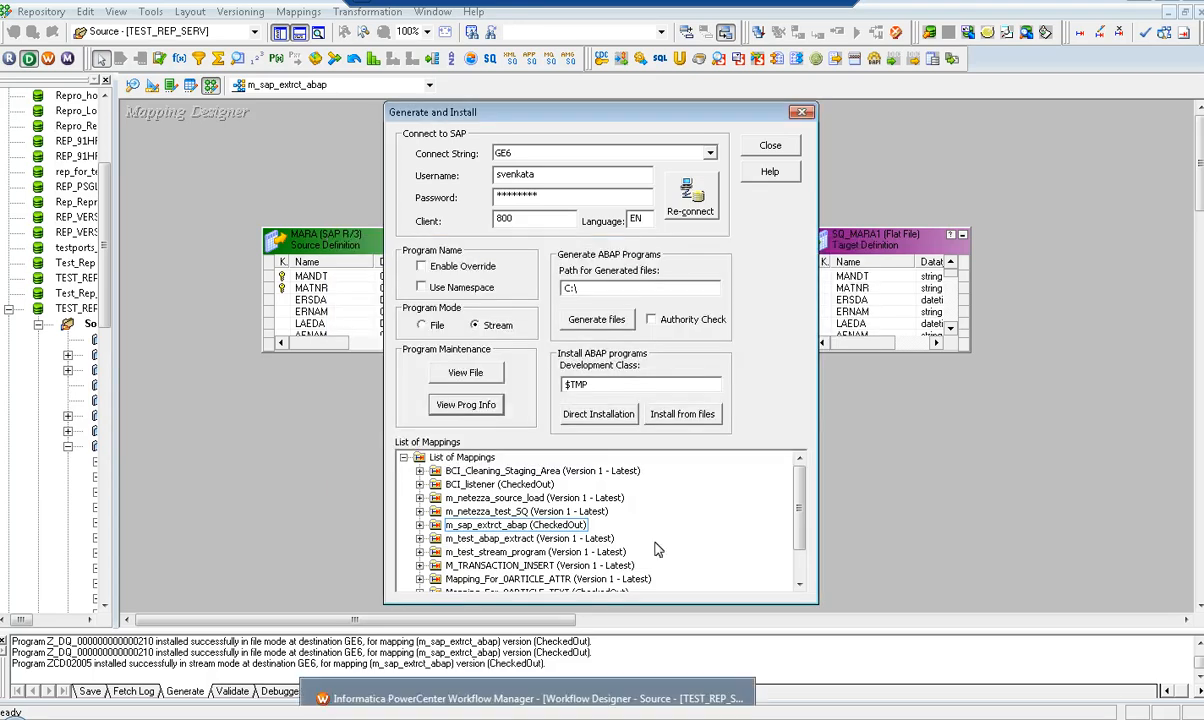